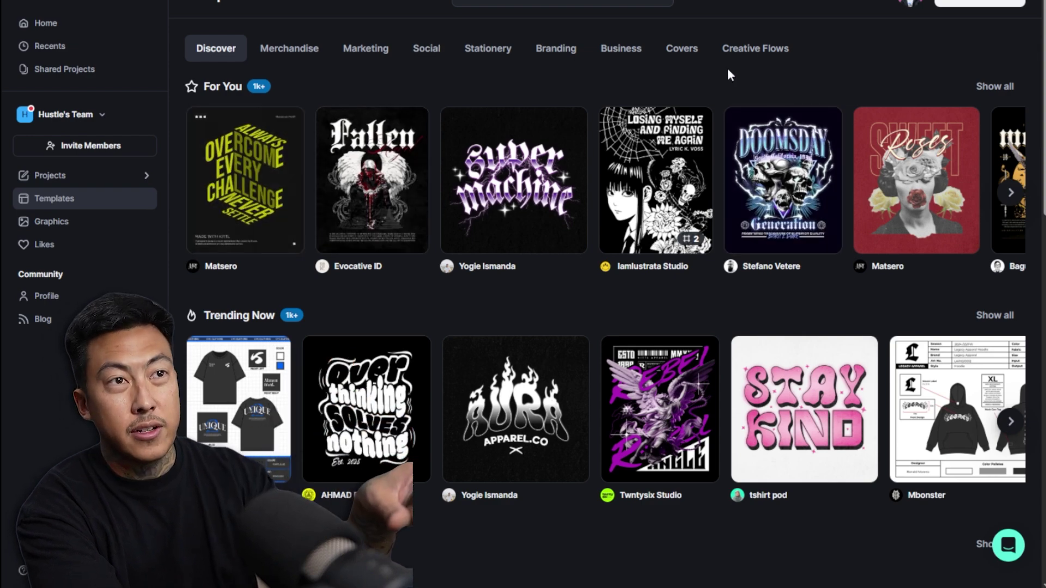
Browse the Creative Flows templates and open a project from the Chrome Text Effects template.
click(747, 54)
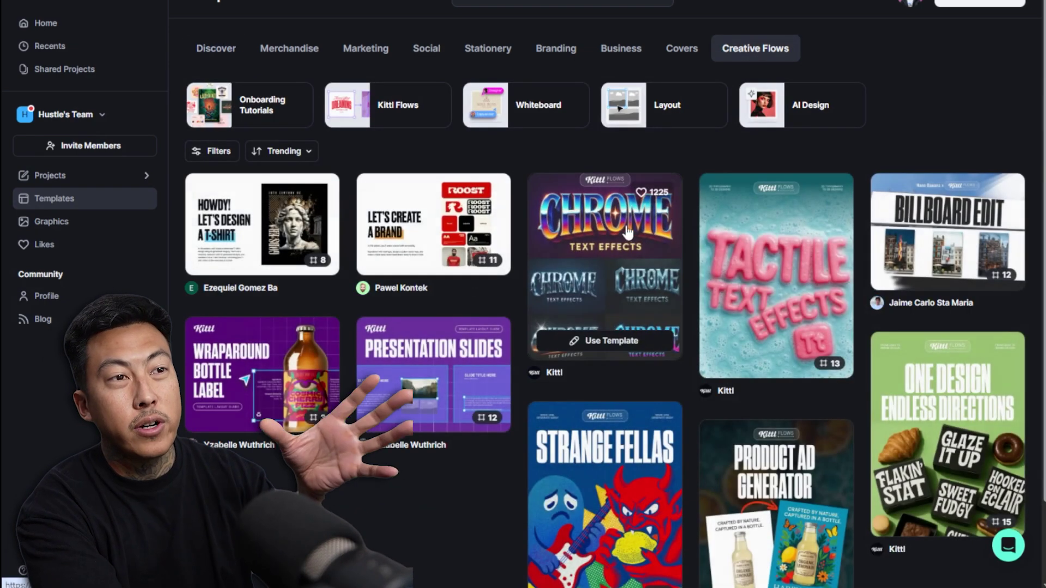
scroll(765, 184, down, 3)
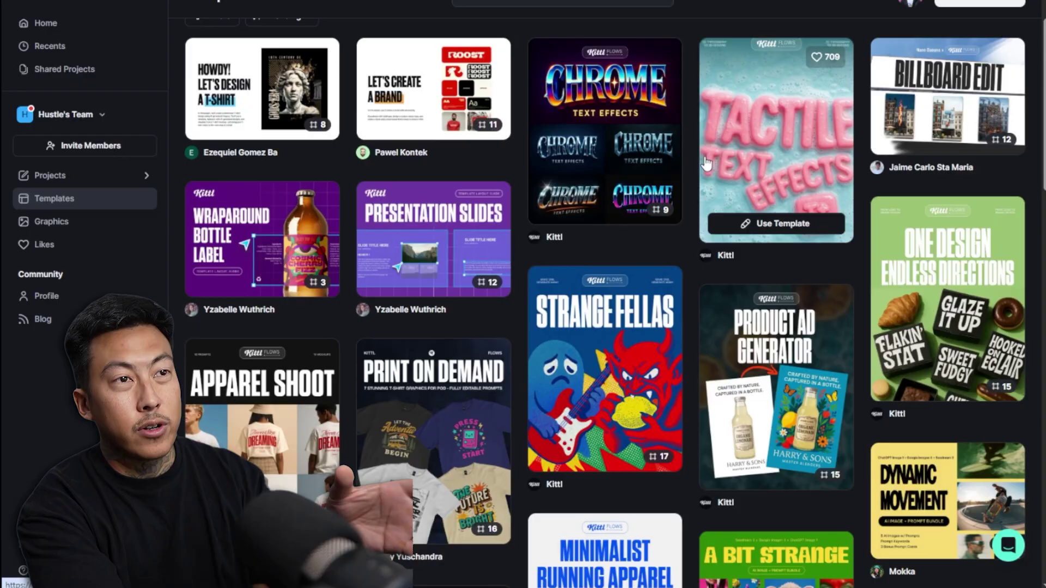
click(653, 164)
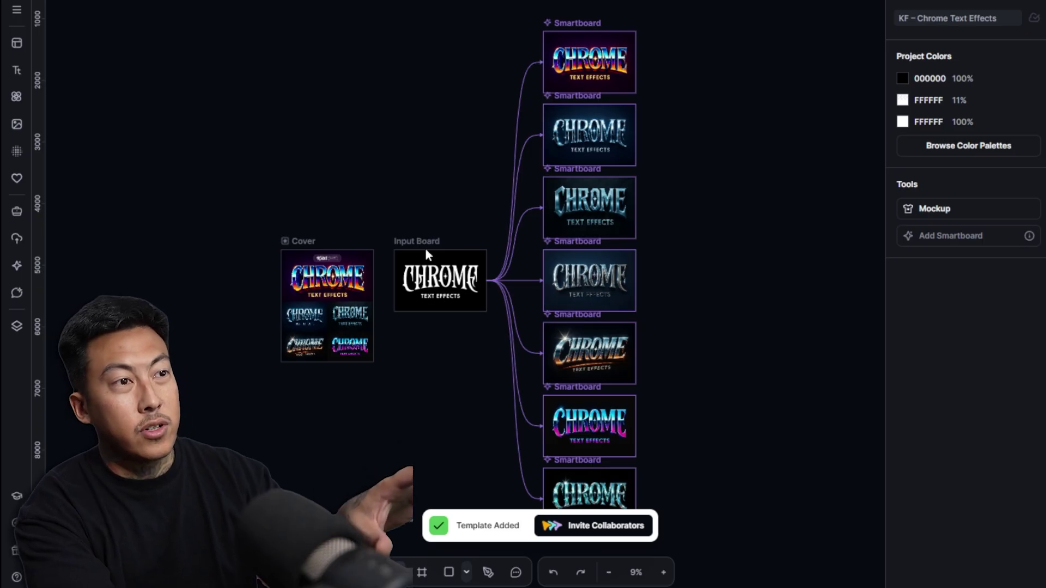
Move the Input Board with the white CHROME lettering up beside the topmost chrome smartboards.
drag(428, 241, 386, 171)
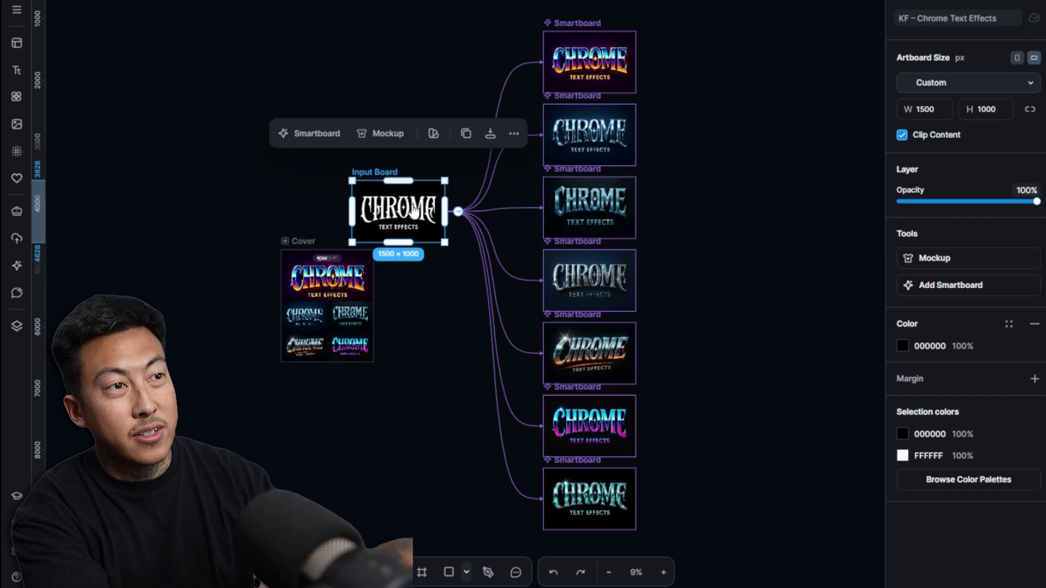
scroll(455, 194, up, 3)
scroll(436, 142, right, 5)
scroll(398, 128, up, 3)
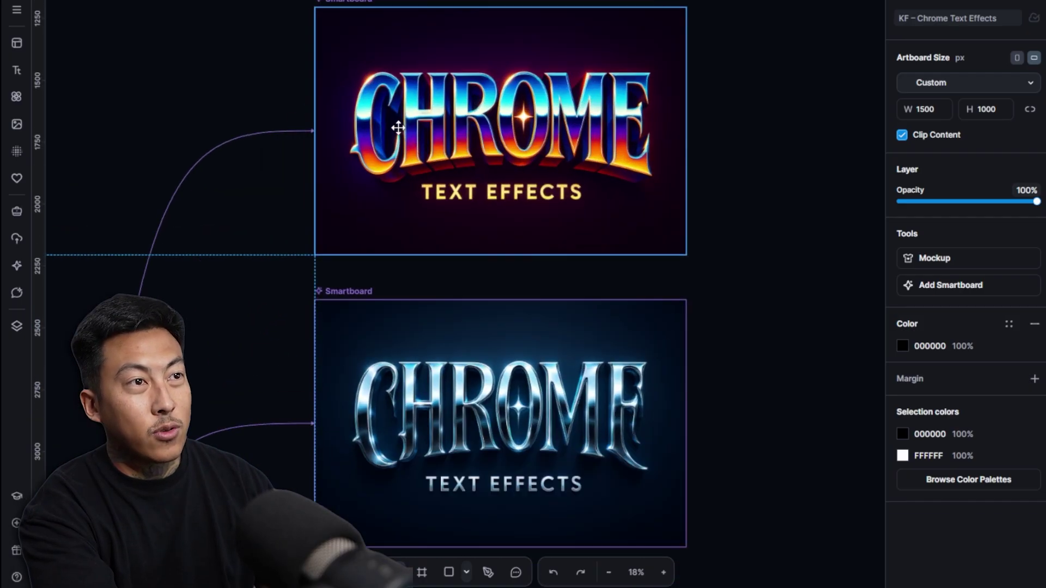
click(356, 31)
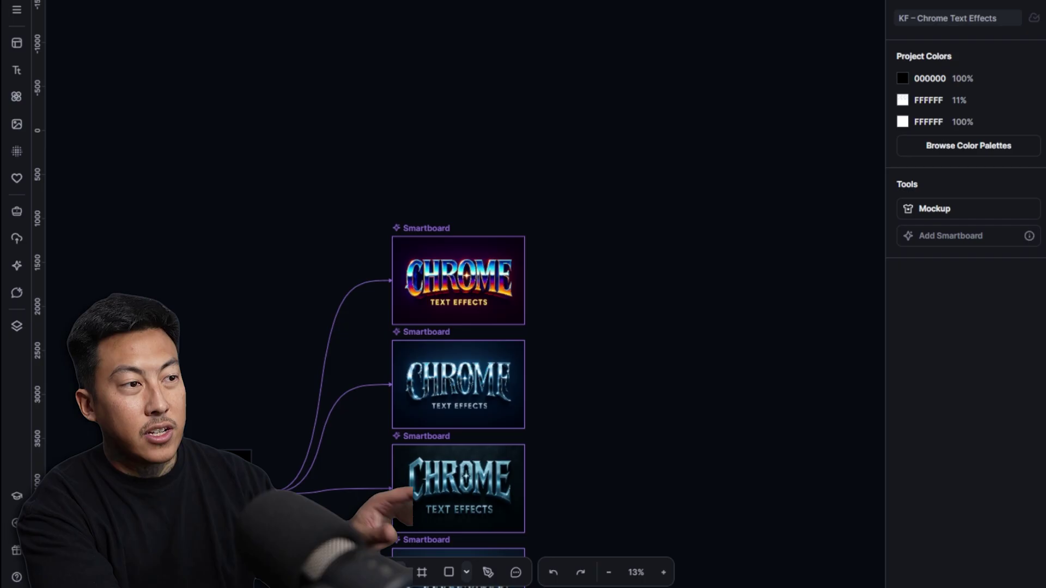
scroll(281, 457, down, 3)
drag(218, 359, 238, 224)
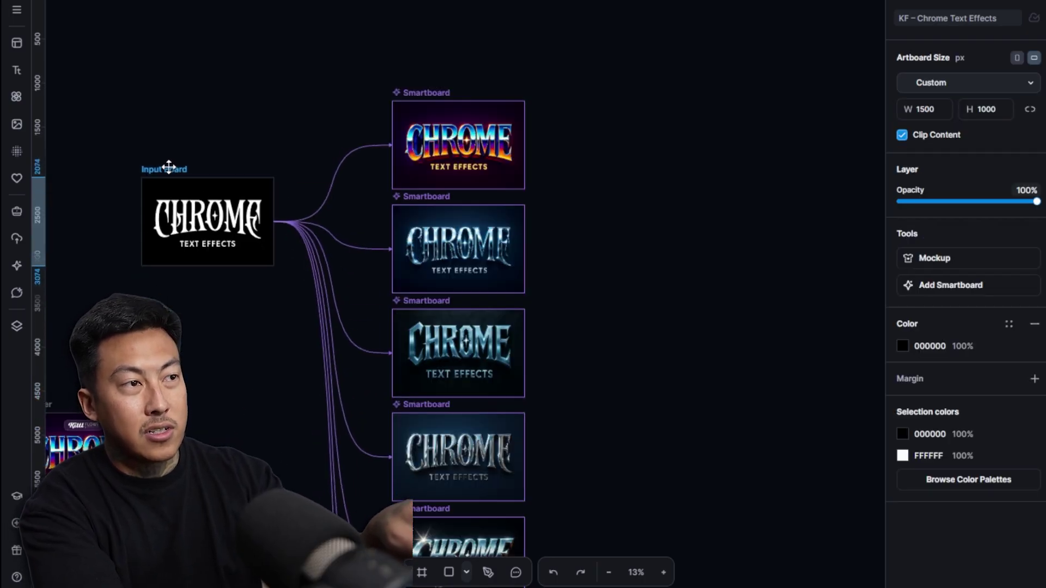
click(434, 92)
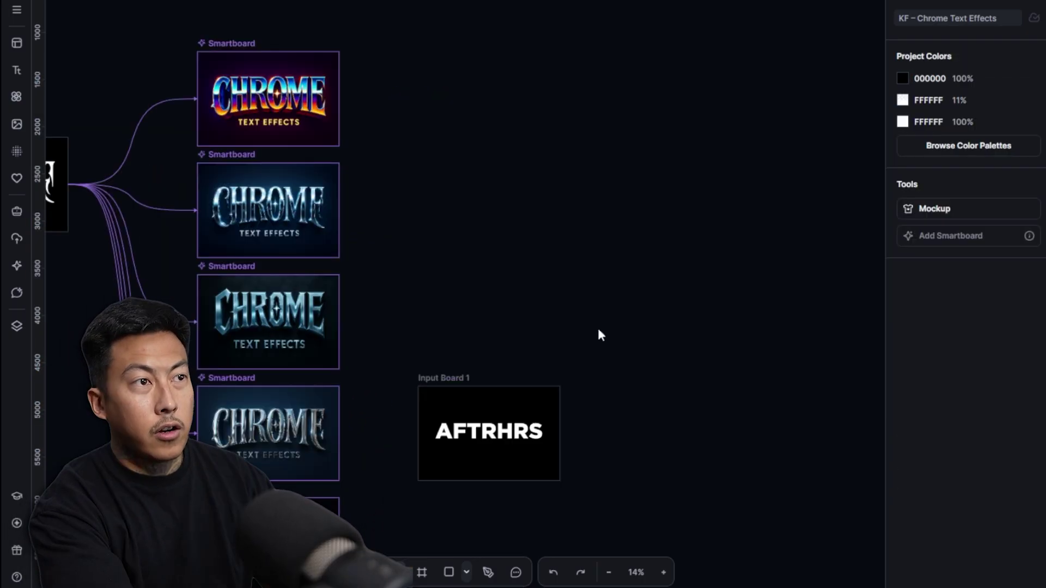
Add a linked smartboard to the input board containing the AFTRHRS text.
scroll(434, 243, down, 2)
click(449, 244)
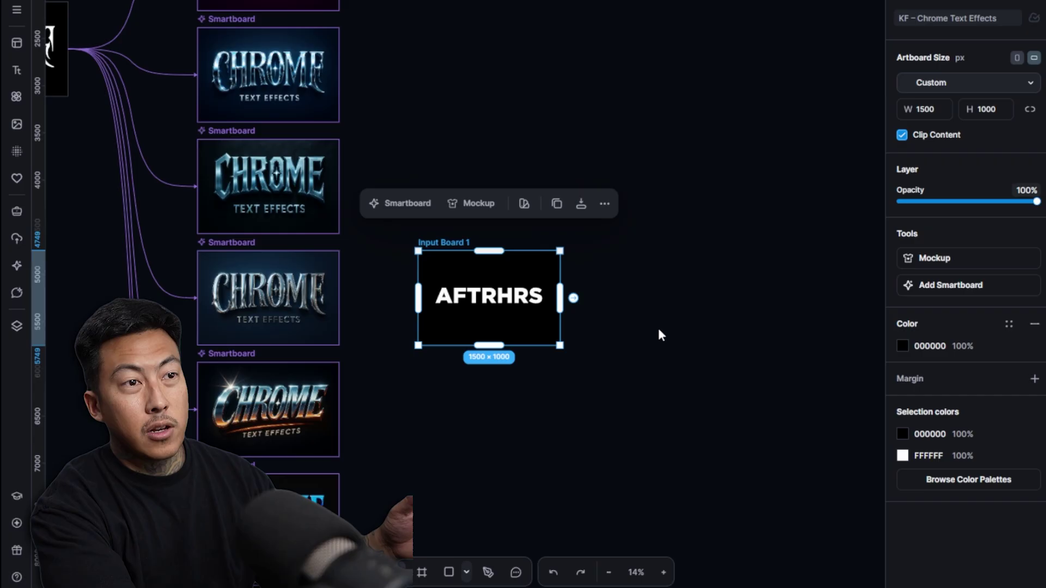
click(573, 299)
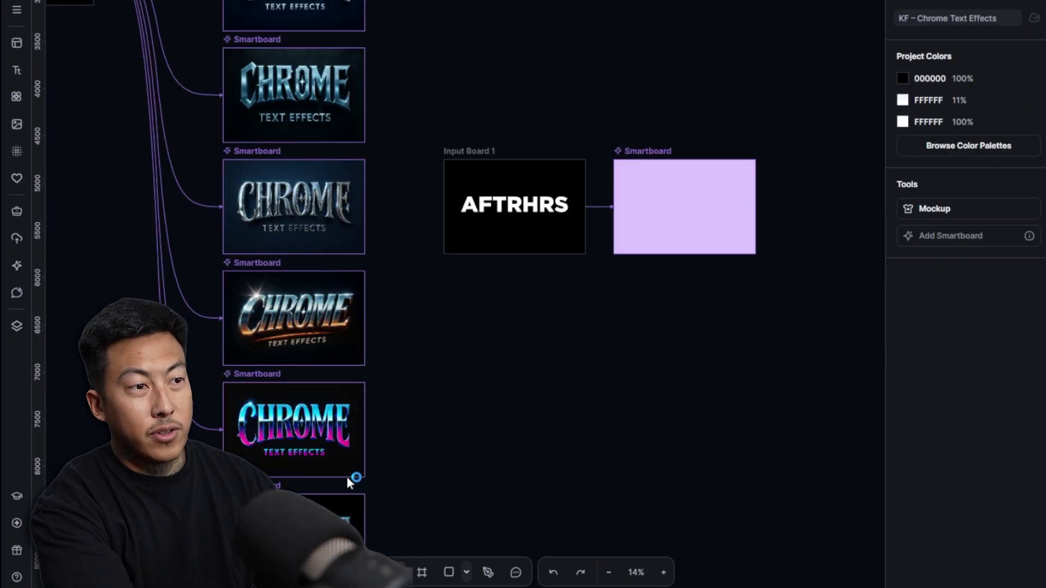
Copy the slanted, orange-lit chrome smartboard's prompt into the new AFTRHRS smartboard and generate it with the Nano Banana model.
click(266, 274)
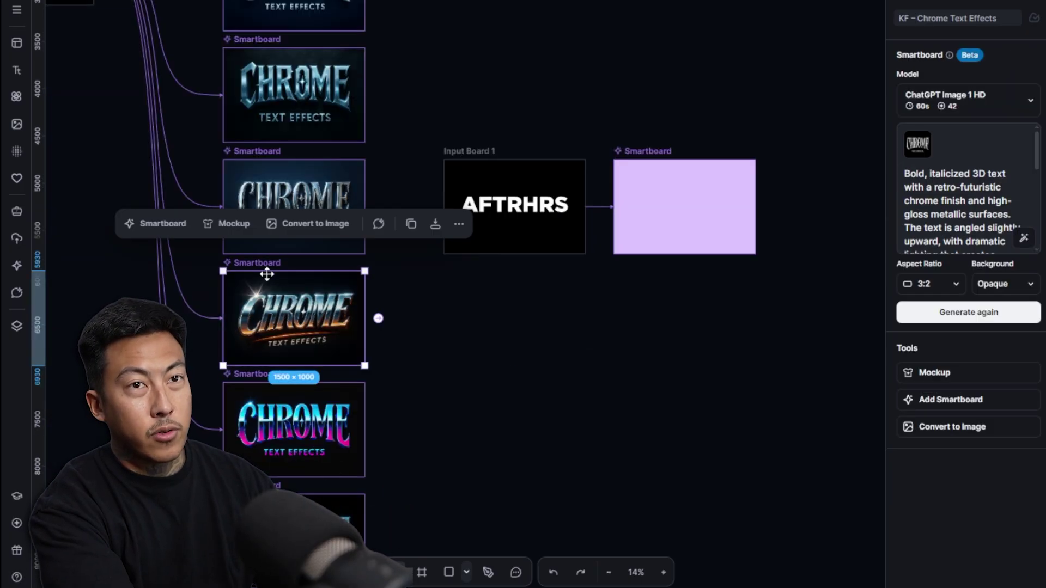
triple_click(974, 195)
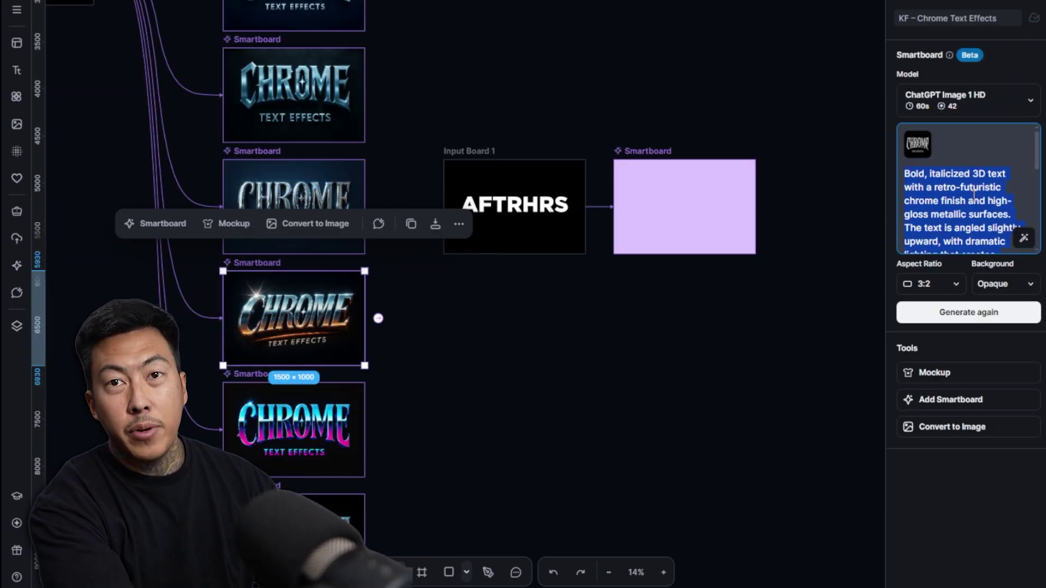
click(747, 193)
click(906, 194)
key(ctrl+v)
click(969, 96)
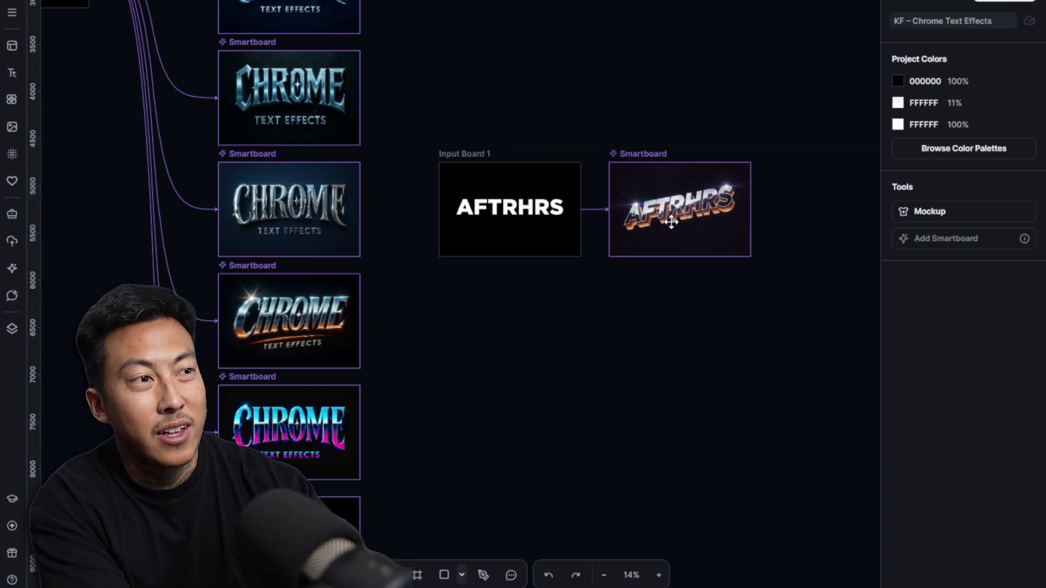
Compare the generated AFTRHRS smartboard with its input board and the slanted chrome smartboard that supplied the prompt.
click(670, 220)
click(493, 211)
click(651, 213)
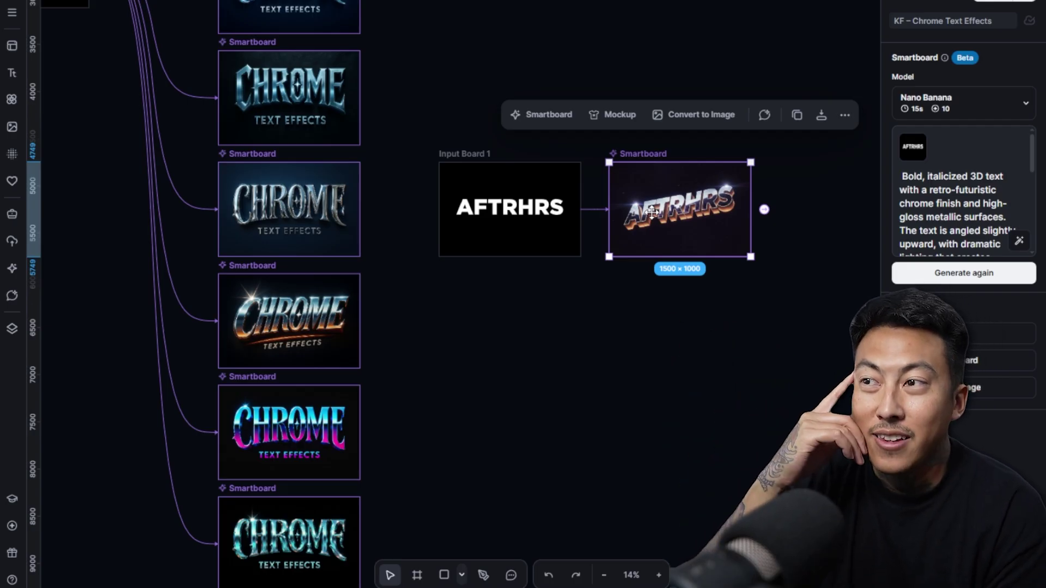
click(274, 327)
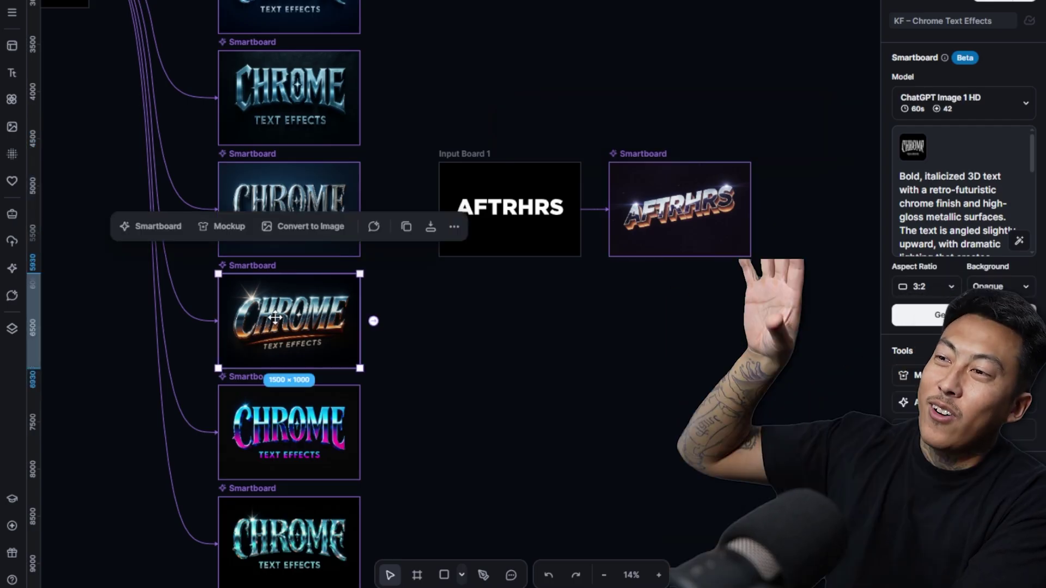
click(450, 329)
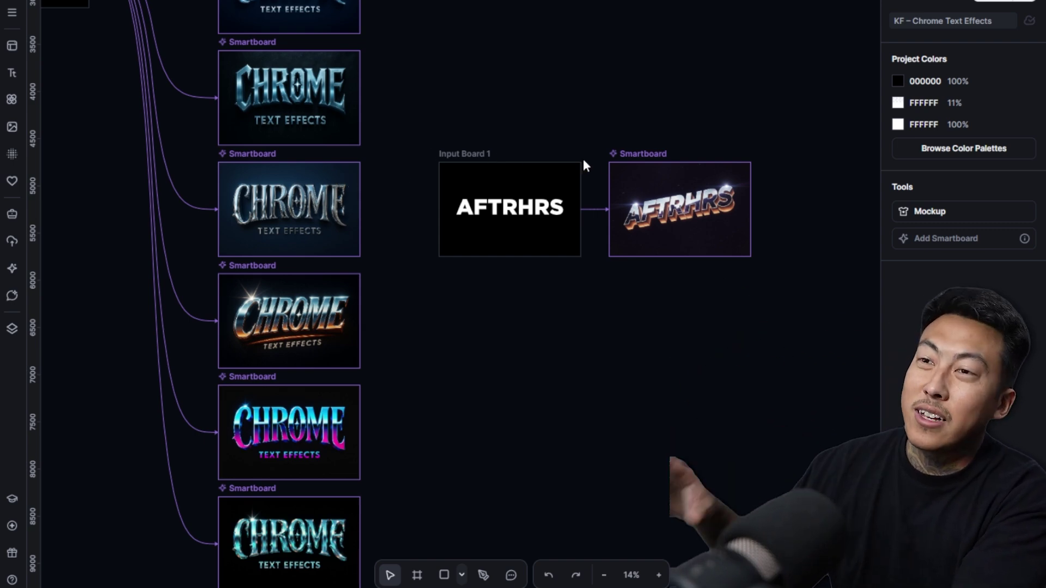
click(652, 155)
scroll(654, 218, up, 10)
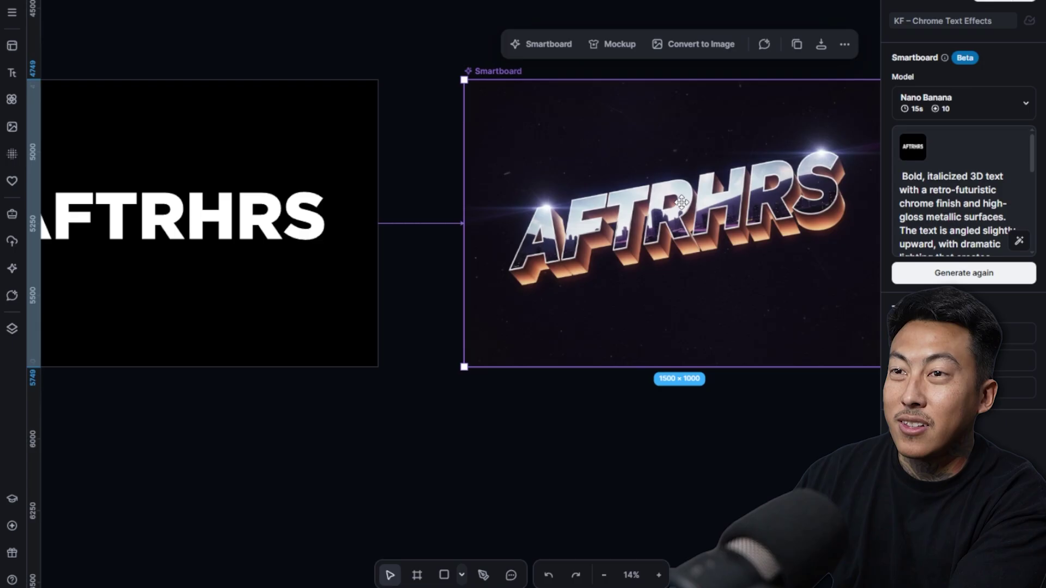
scroll(620, 237, down, 7)
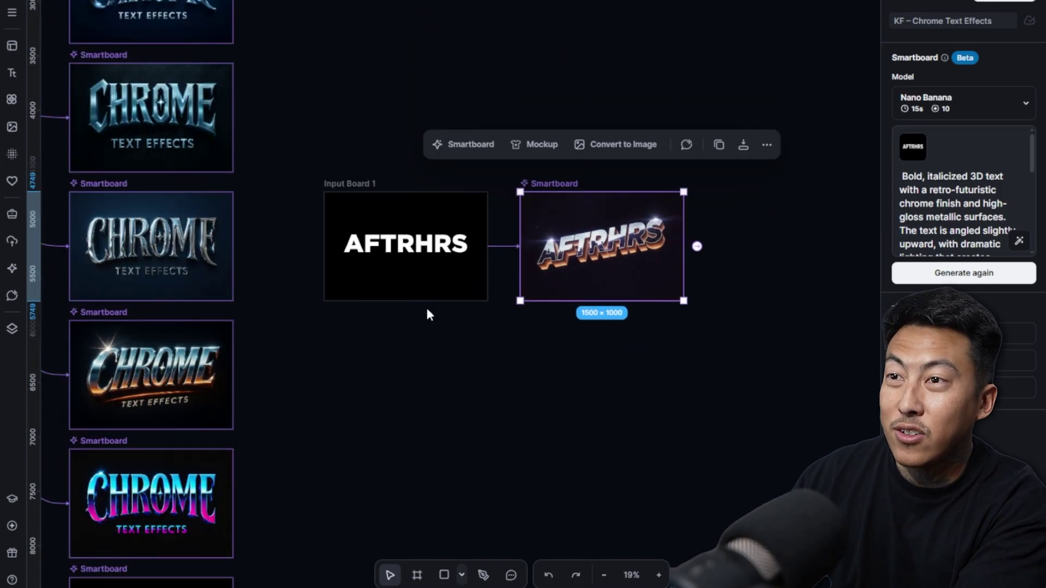
click(470, 371)
drag(361, 352, 486, 347)
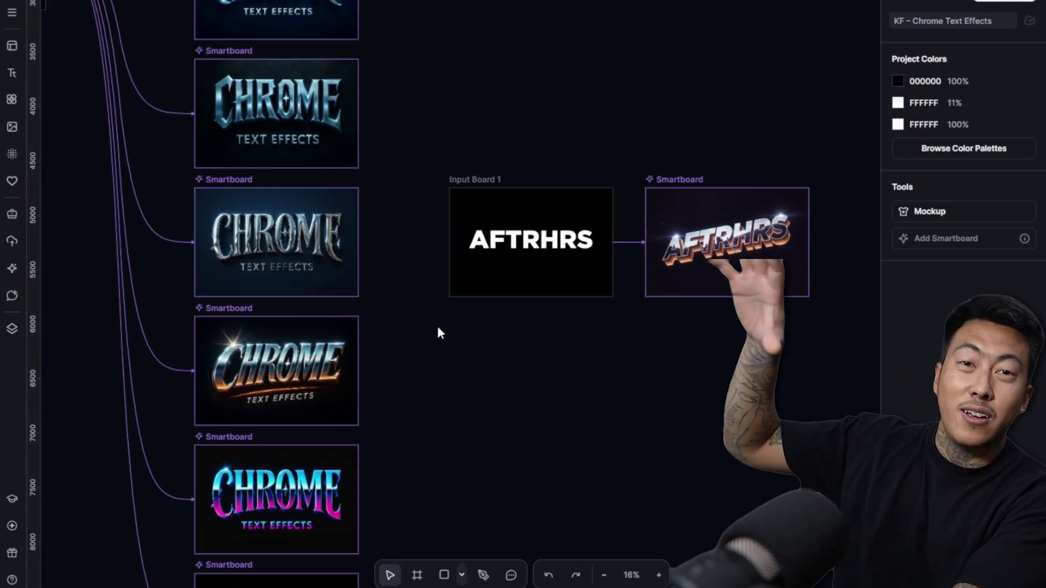
click(261, 251)
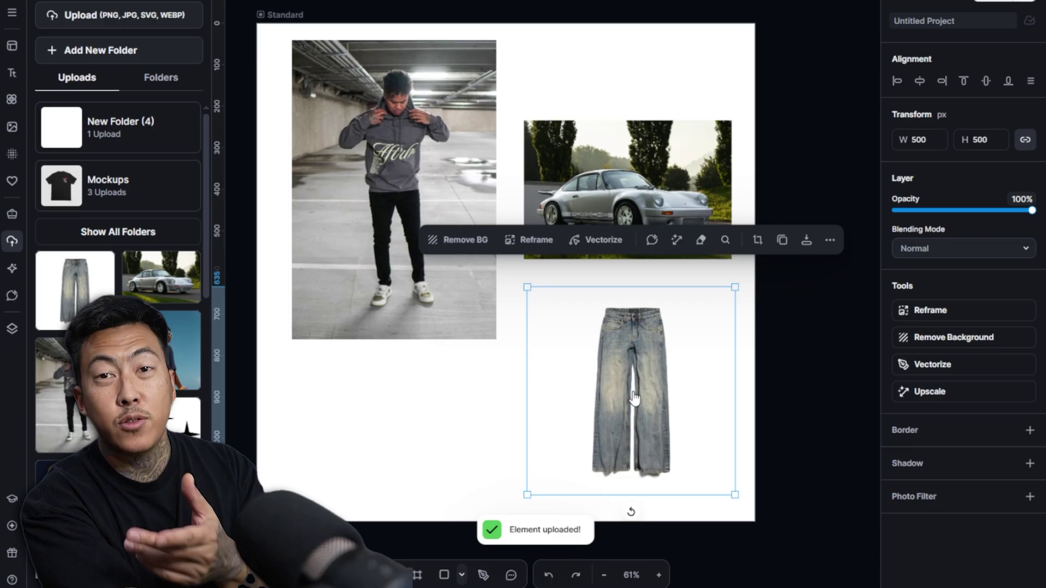
Add a linked smartboard to the Standard board holding the model, car and jeans photos.
click(767, 163)
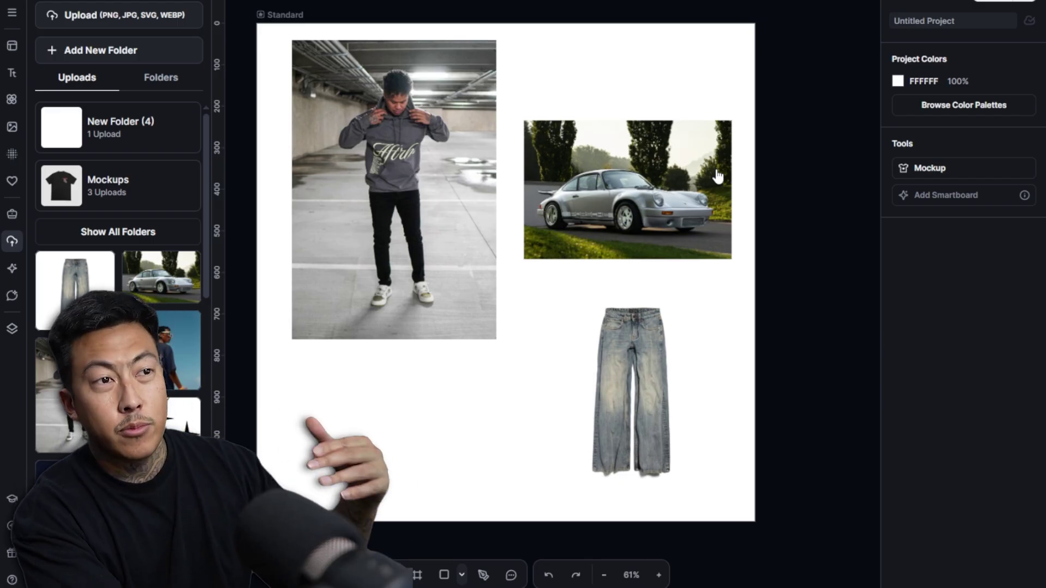
click(676, 218)
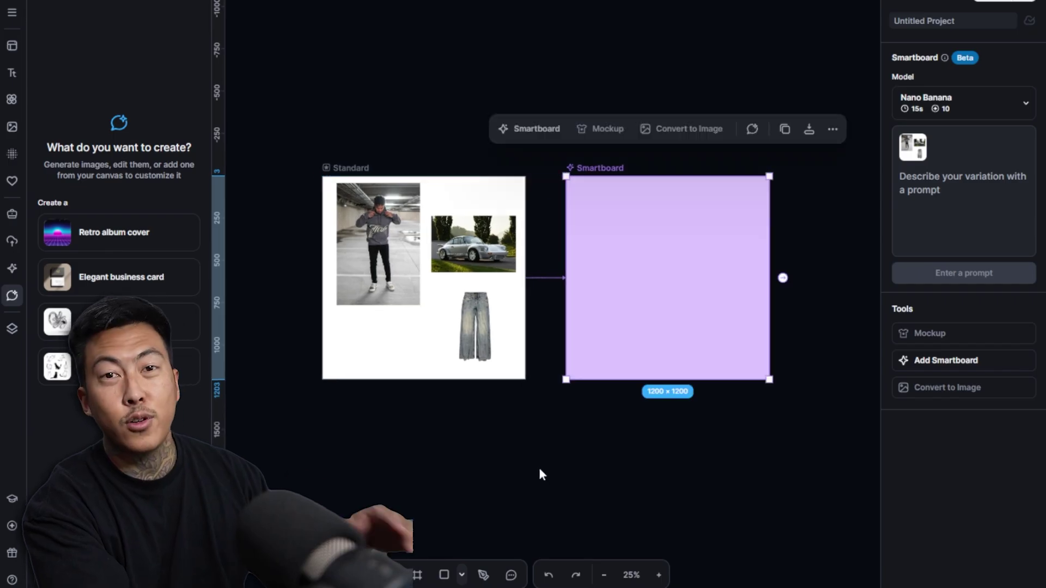
Inspect the model, jeans and car reference images on the Standard board one by one.
click(384, 273)
scroll(385, 273, up, 1)
click(658, 576)
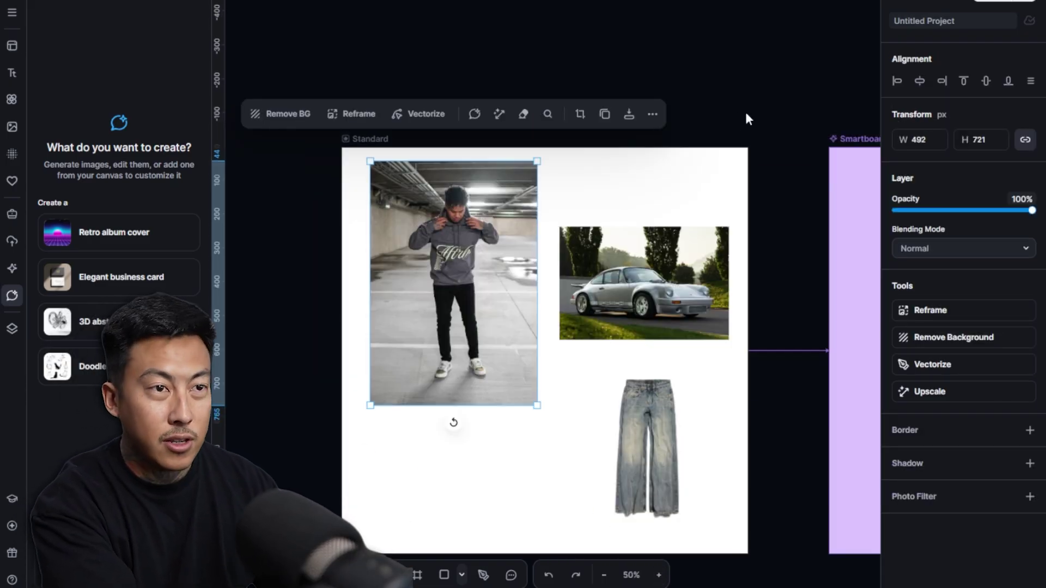
drag(778, 162, 696, 73)
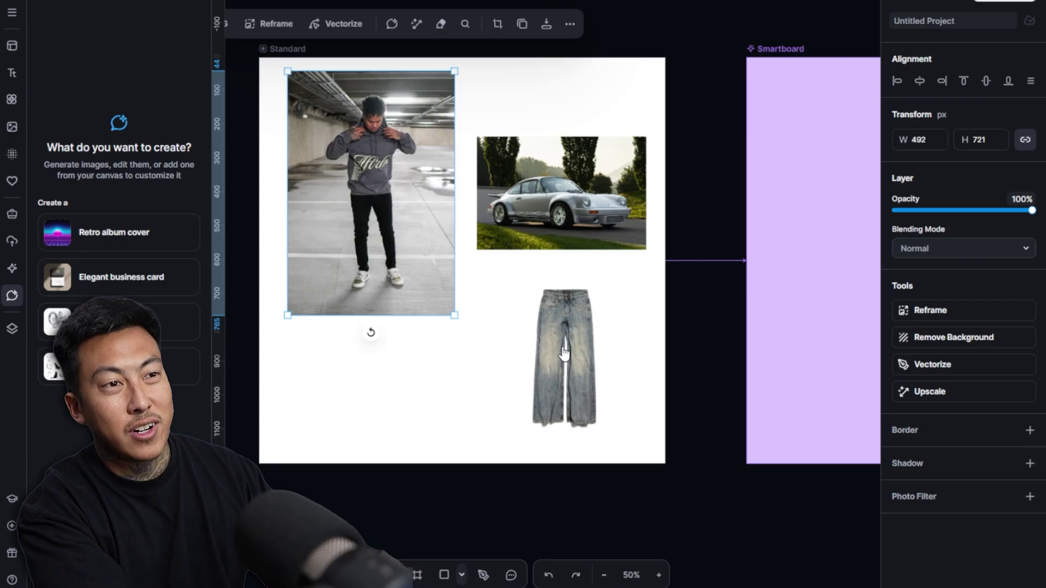
click(579, 325)
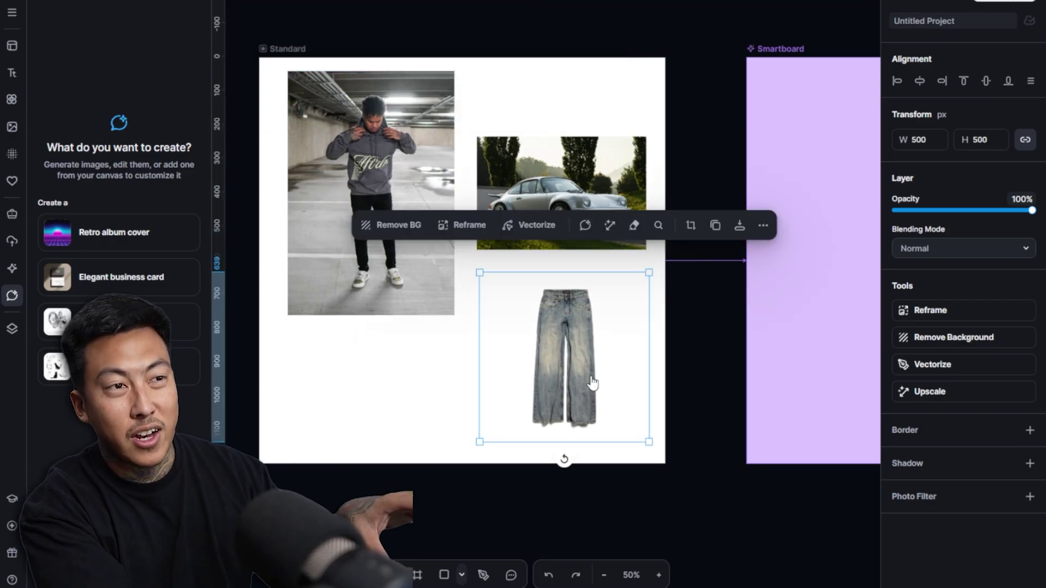
click(561, 169)
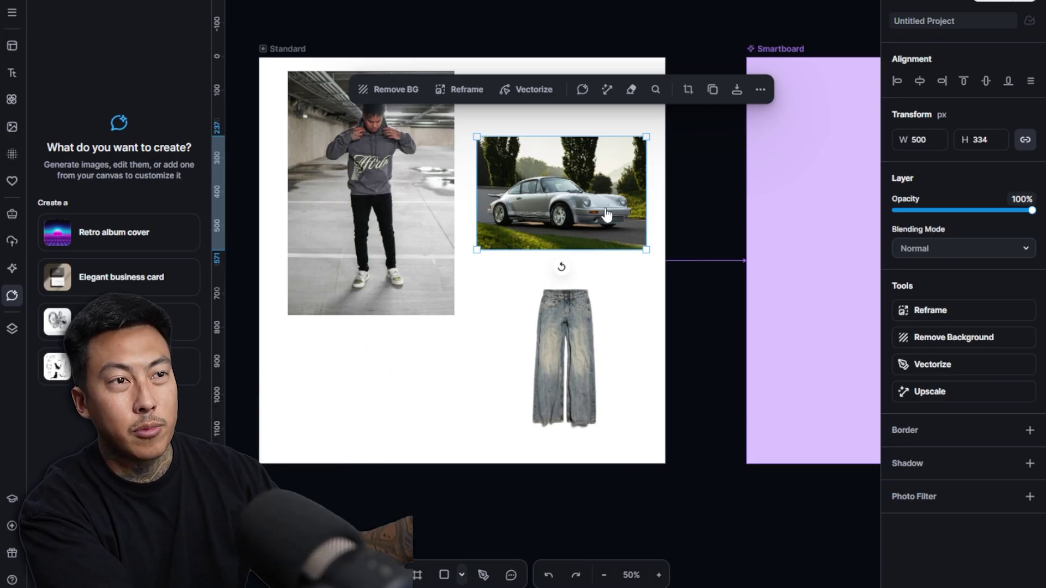
Draft a smartboard prompt requesting the porsche in the background, a studio set white background and the pants on the model.
drag(700, 335, 635, 313)
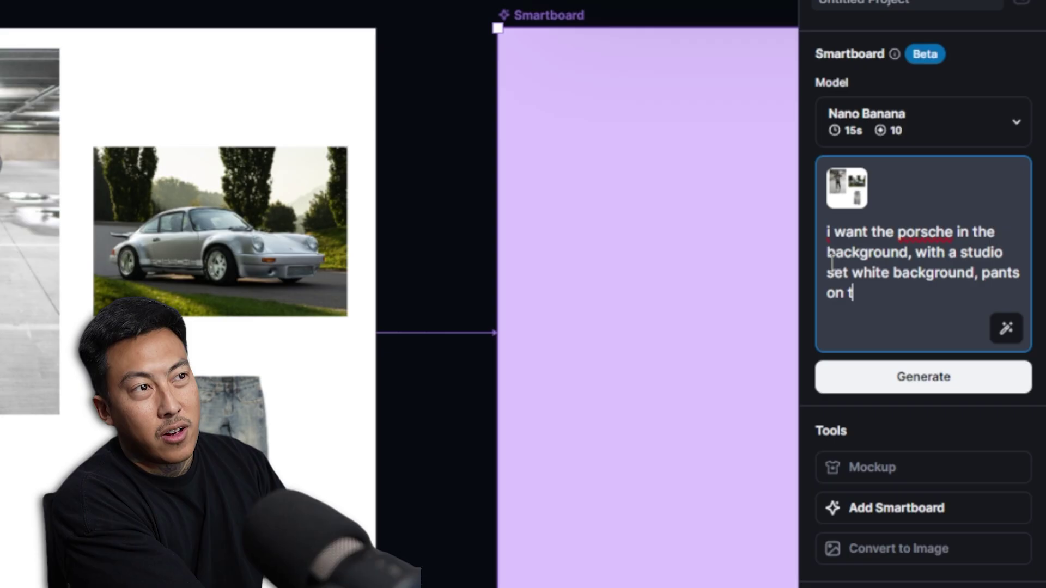
text(el)
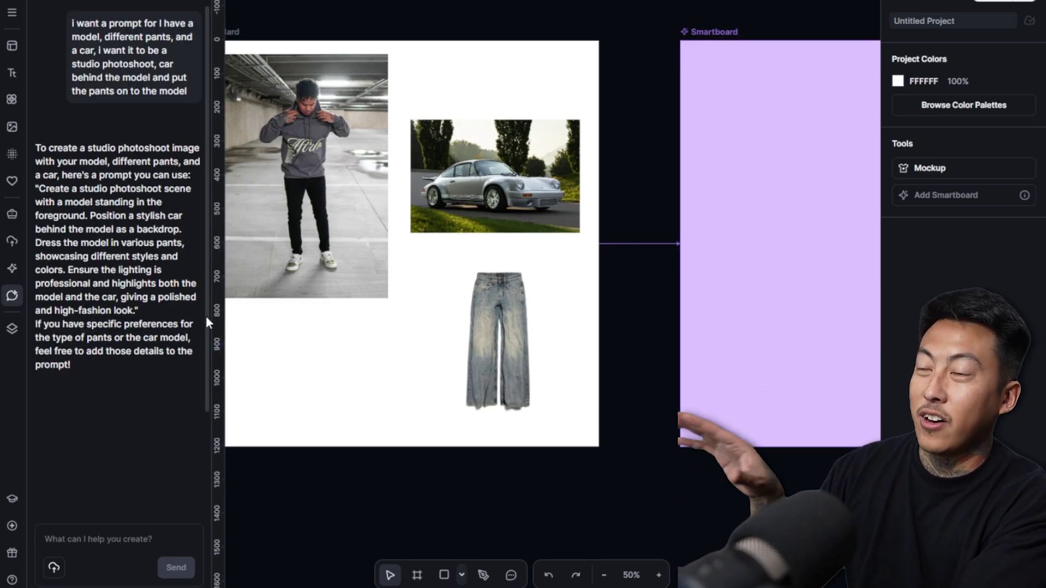
Capture the Standard board as a screenshot and paste it into ChatGPT, requesting a Kittl Flows prompt for a studio photoshoot.
drag(486, 483, 530, 483)
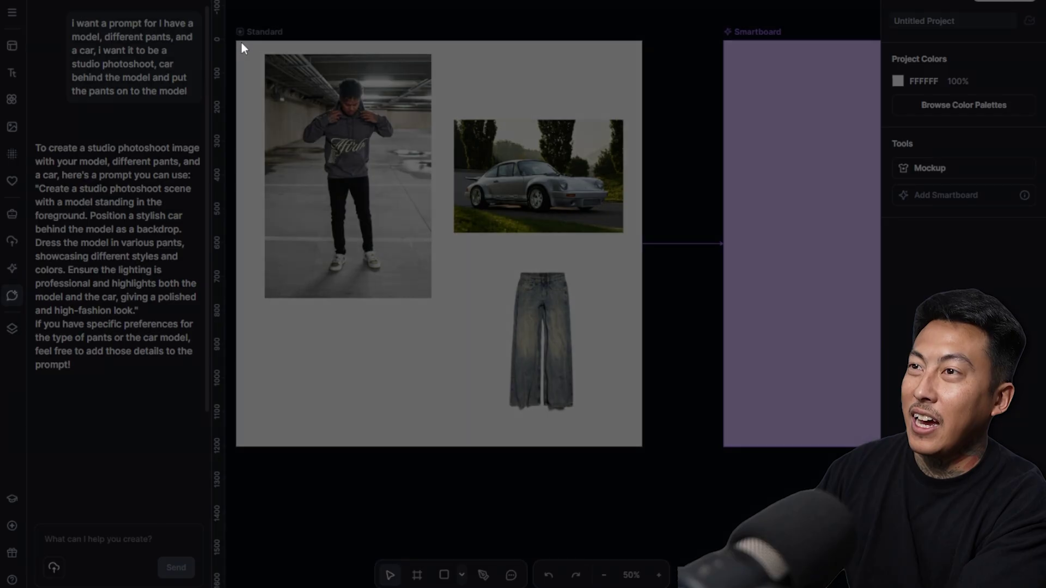
drag(241, 43, 642, 439)
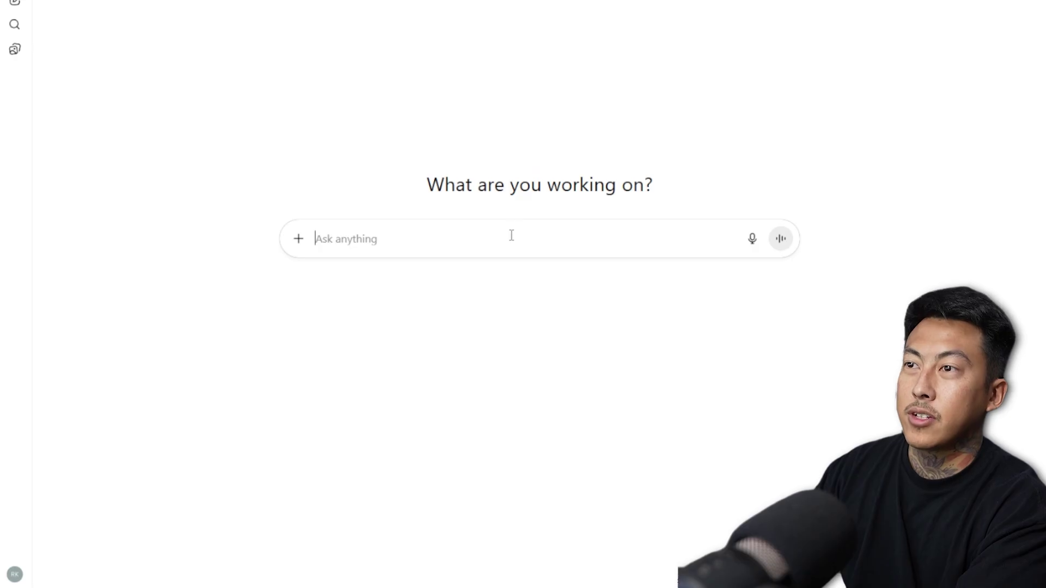
key(ctrl+v)
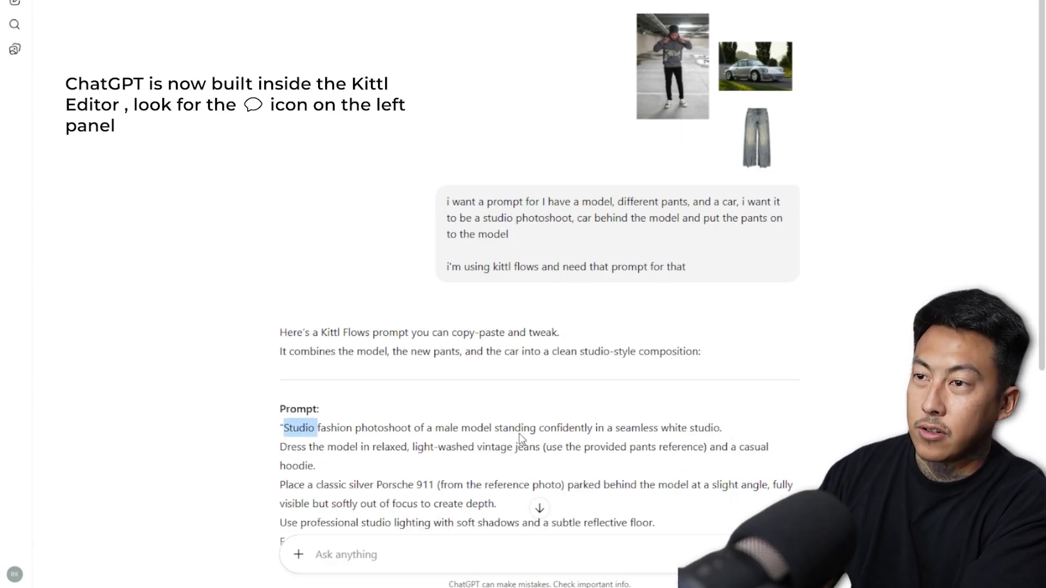
Copy the studio fashion photoshoot prompt from ChatGPT and replace the empty smartboard's prompt in Kittl with it.
scroll(520, 439, down, 3)
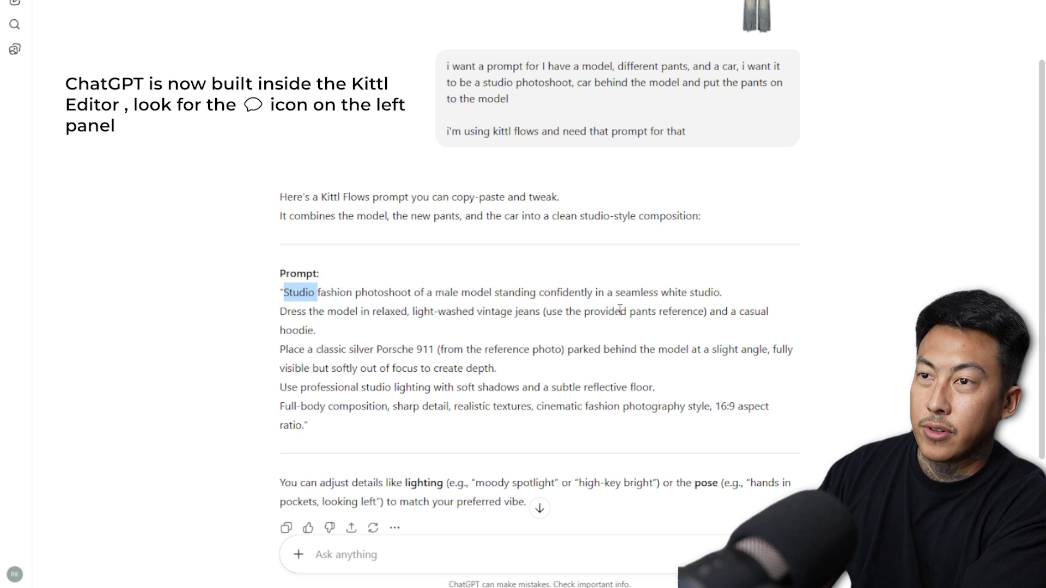
drag(282, 293, 620, 403)
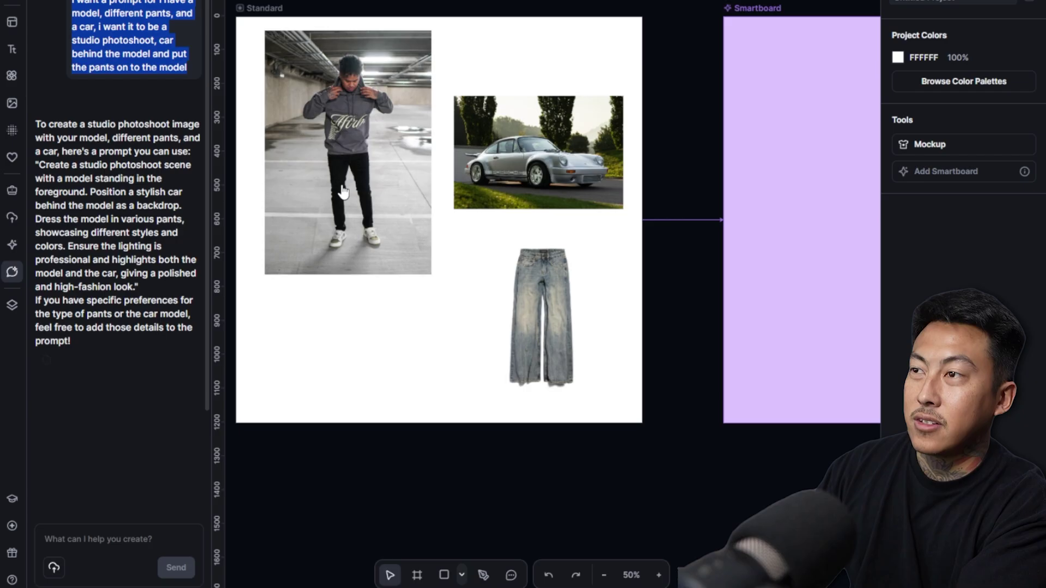
scroll(356, 184, down, 3)
click(659, 50)
click(1004, 166)
key(ctrl+a)
key(ctrl+v)
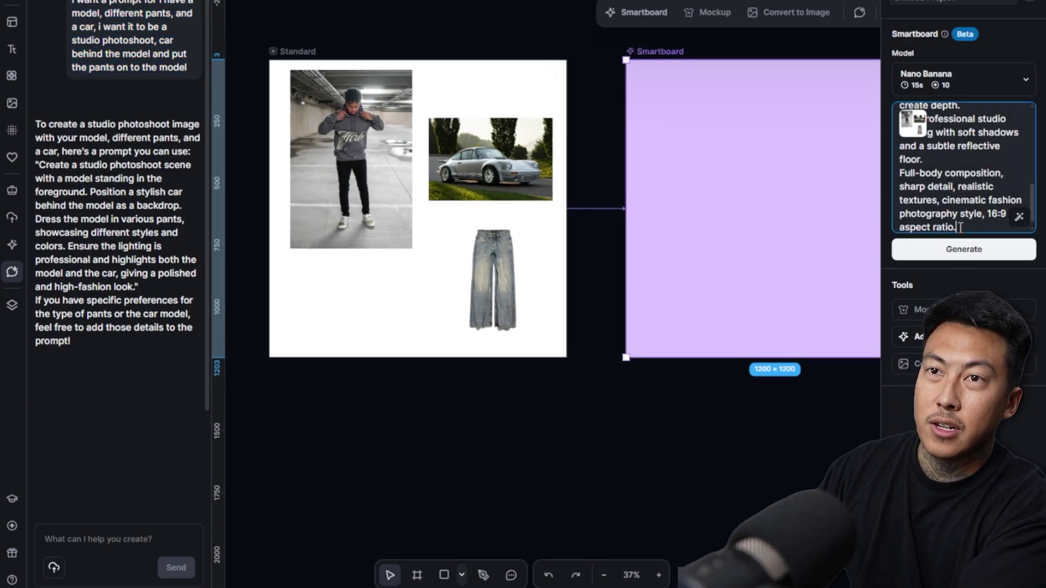
Generate the smartboard image and add a second smartboard linked to the Standard board.
click(950, 248)
click(556, 210)
click(583, 209)
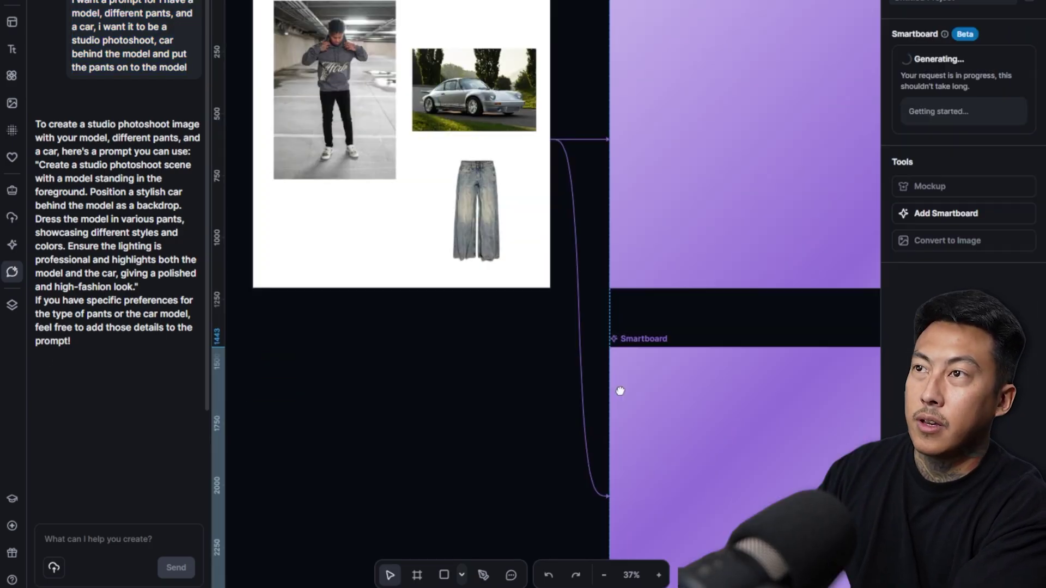
Add a third smartboard linked to the Standard board and generate it, combining all photos into a studio photoshoot with the car behind the model.
click(528, 148)
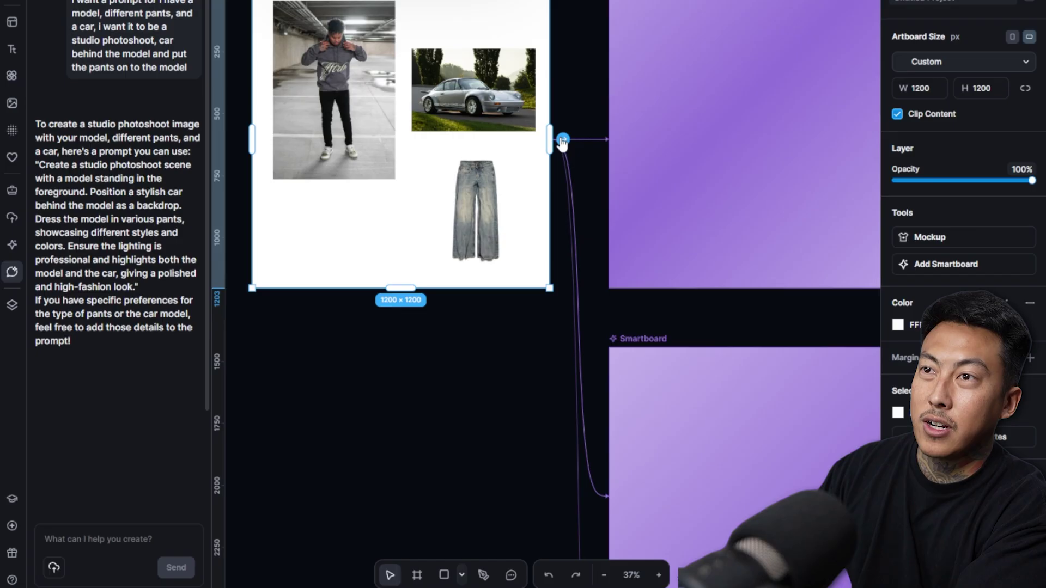
click(563, 140)
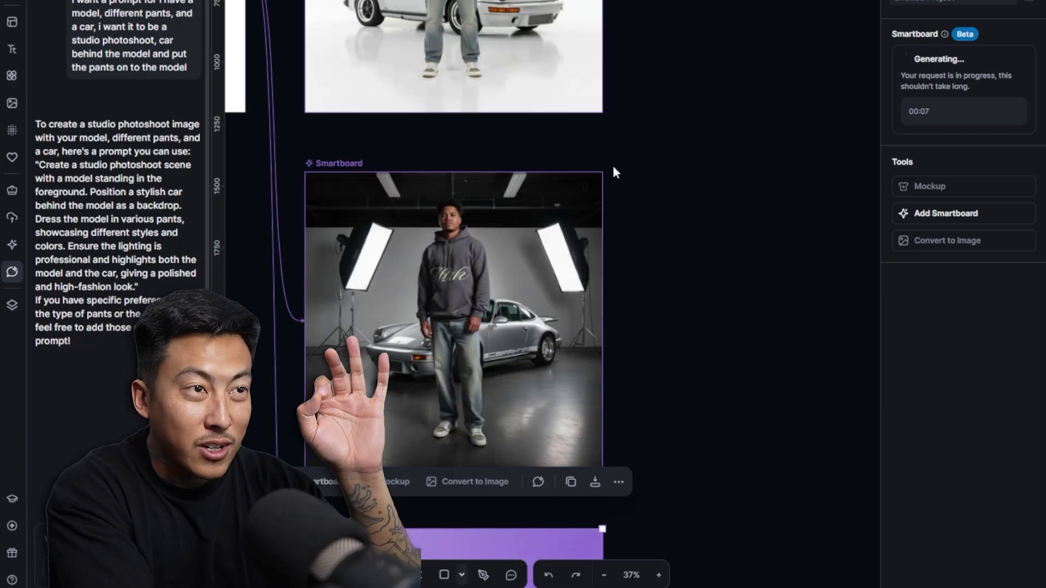
Compare the generated photoshoot images with the model, car and jeans photos on the Standard board.
scroll(600, 215, up, 5)
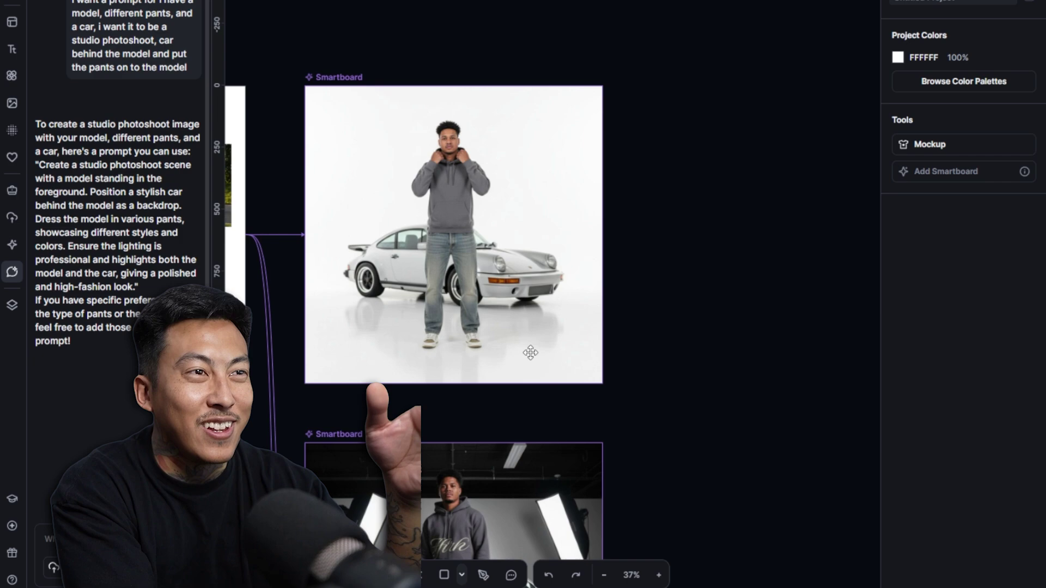
scroll(484, 395, left, 6)
scroll(484, 394, down, 1)
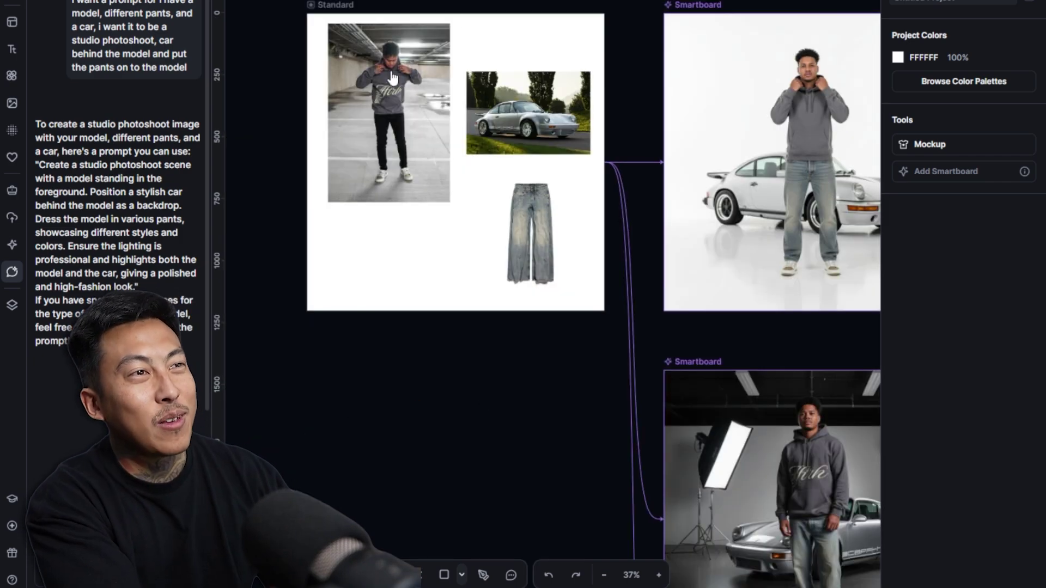
scroll(396, 65, up, 3)
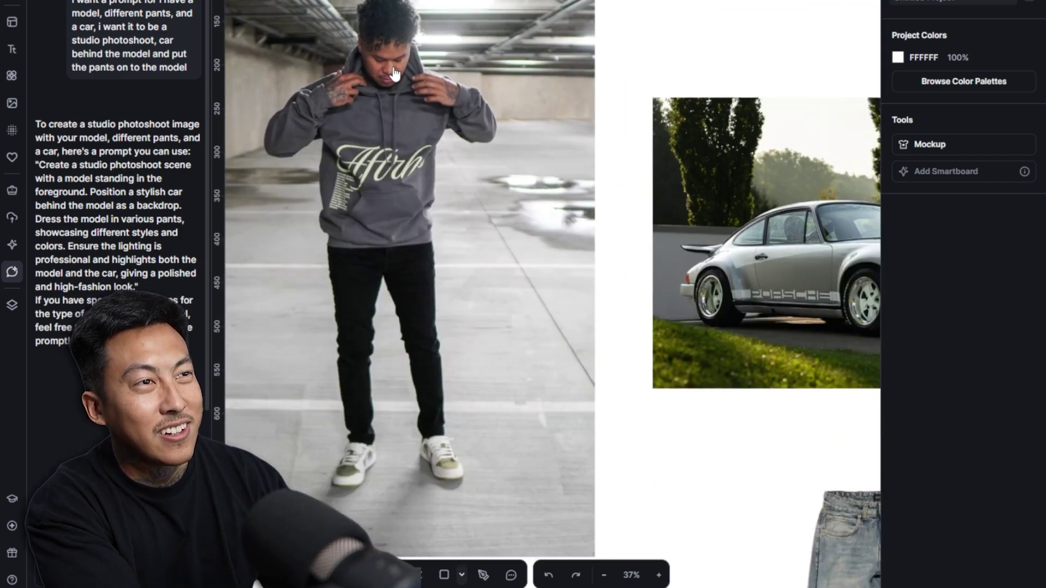
scroll(404, 74, down, 4)
scroll(579, 148, right, 5)
scroll(579, 148, up, 4)
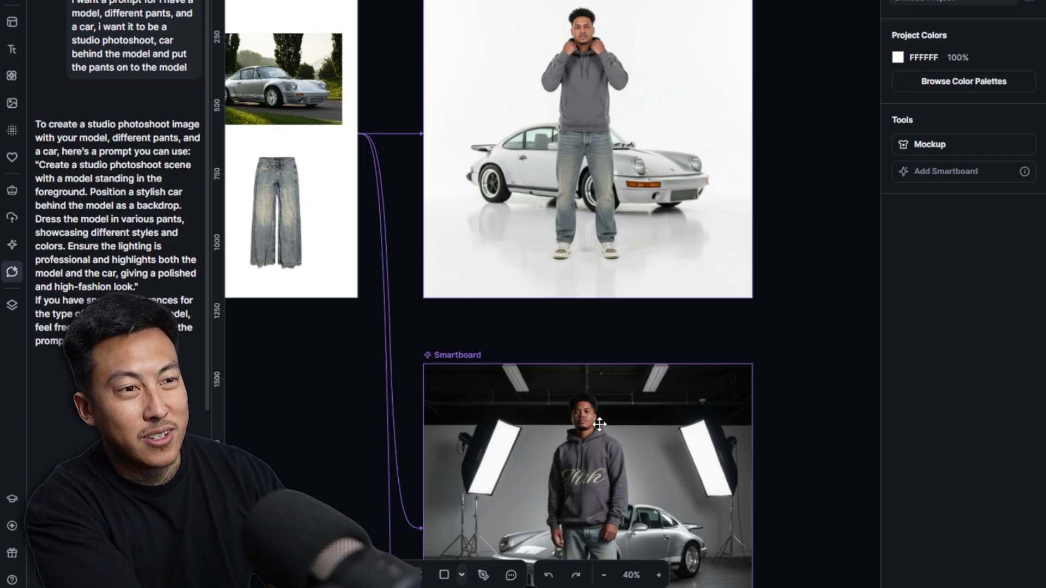
scroll(599, 424, down, 3)
scroll(603, 203, up, 4)
scroll(603, 203, down, 5)
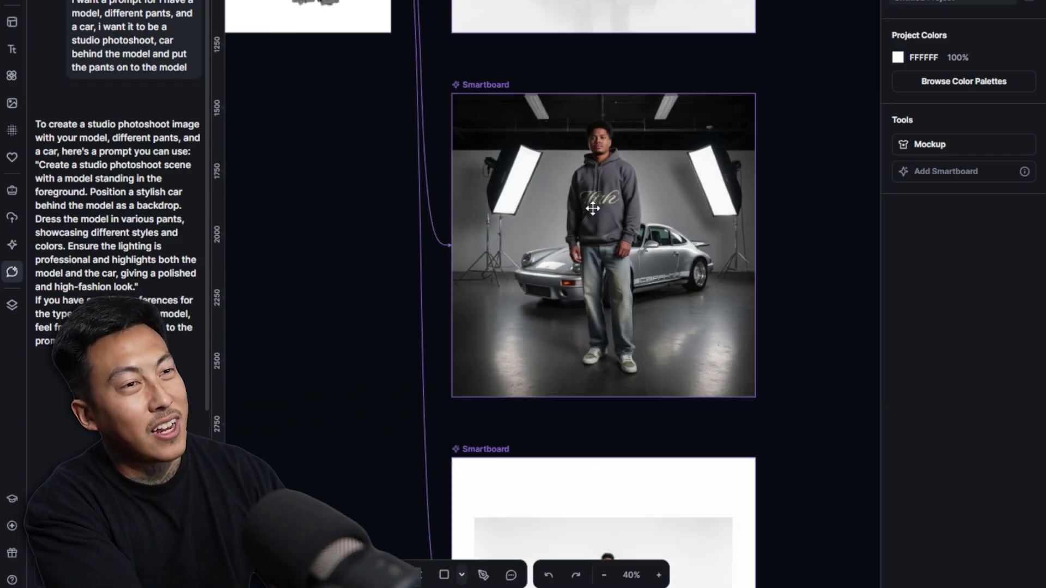
drag(790, 252, 764, 458)
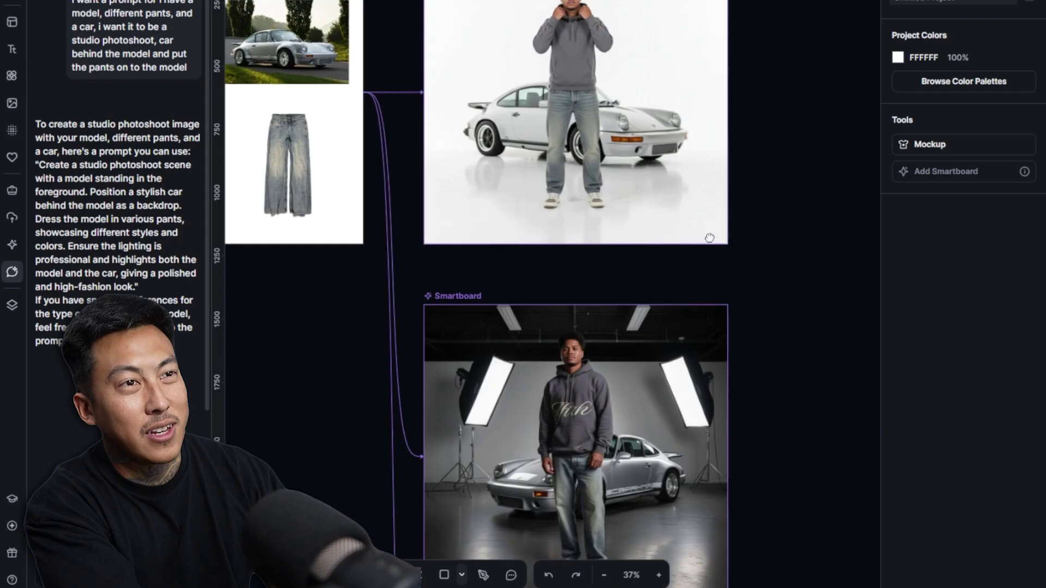
scroll(607, 500, up, 3)
scroll(607, 501, up, 1)
scroll(608, 407, down, 4)
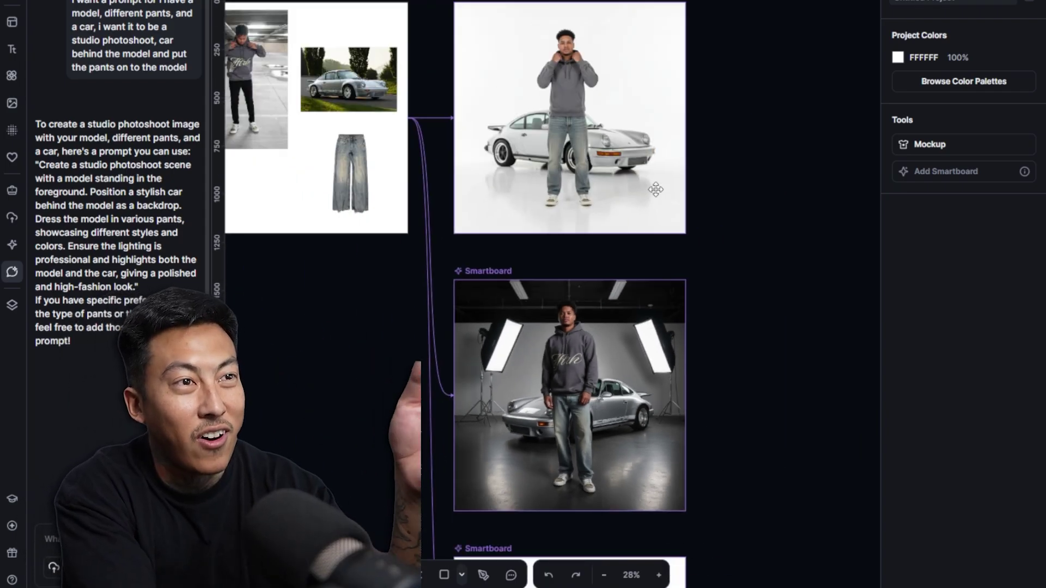
scroll(626, 183, down, 5)
scroll(490, 169, up, 3)
Examine the prompt behind each generated smartboard and compare it with the resulting image.
click(482, 136)
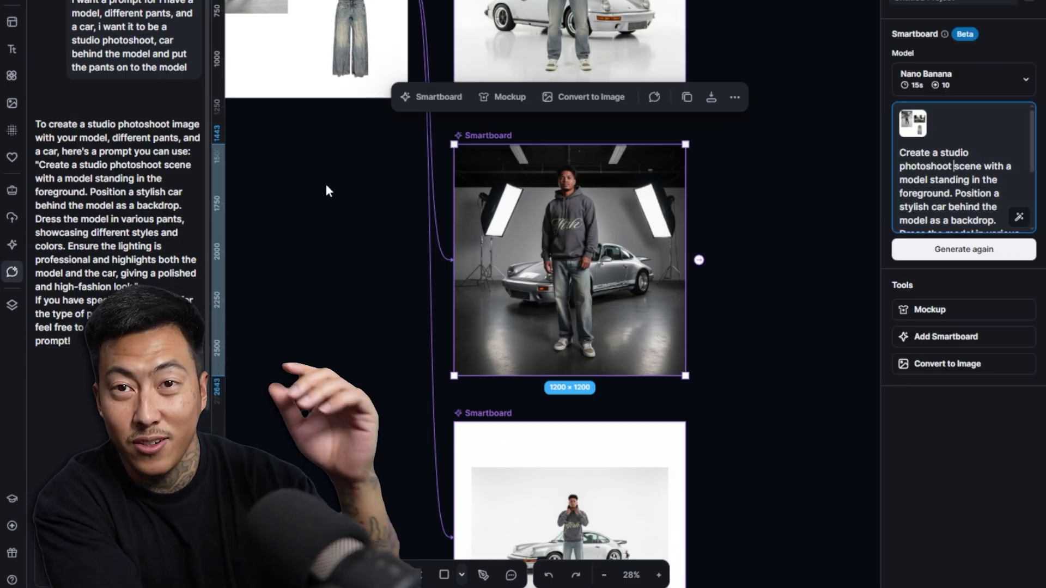
scroll(326, 184, down, 3)
scroll(326, 184, up, 3)
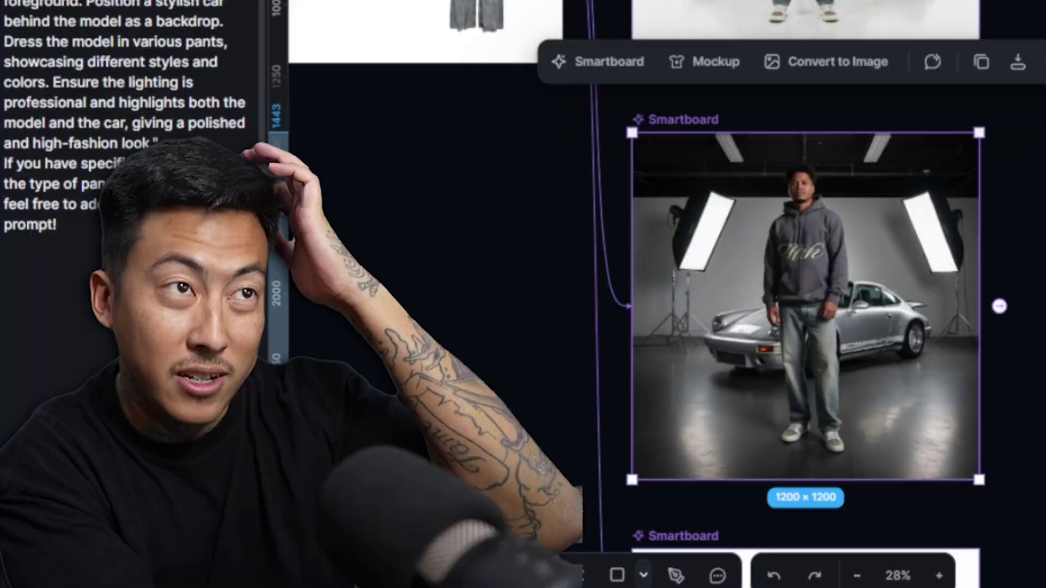
click(805, 20)
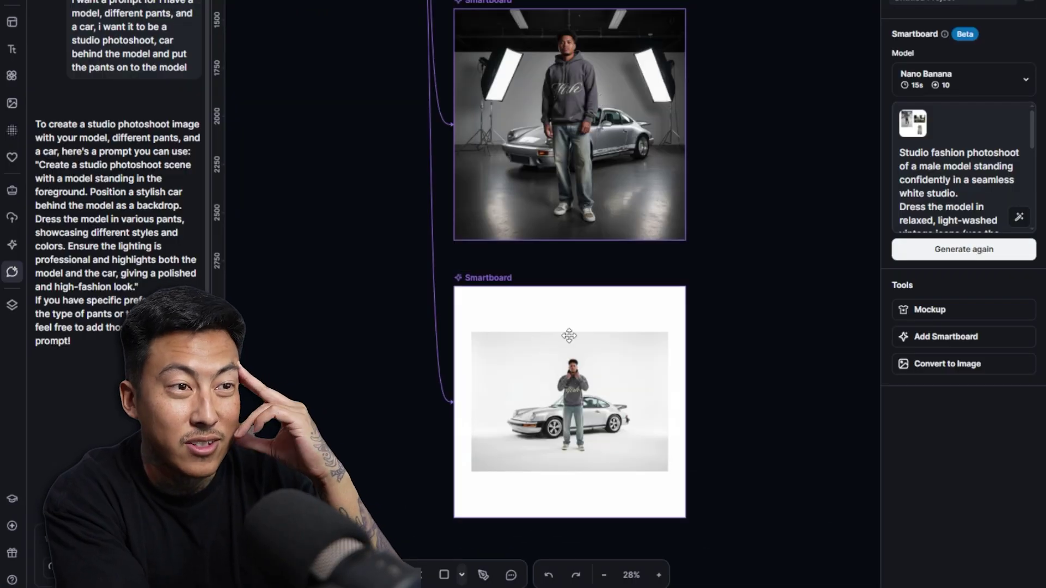
click(601, 360)
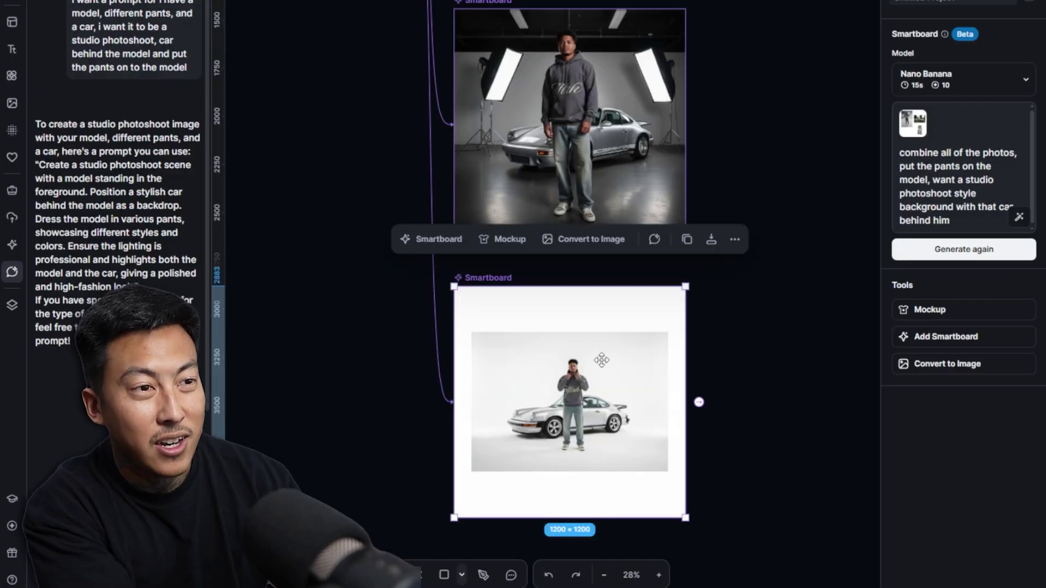
scroll(592, 438, up, 6)
scroll(615, 449, down, 4)
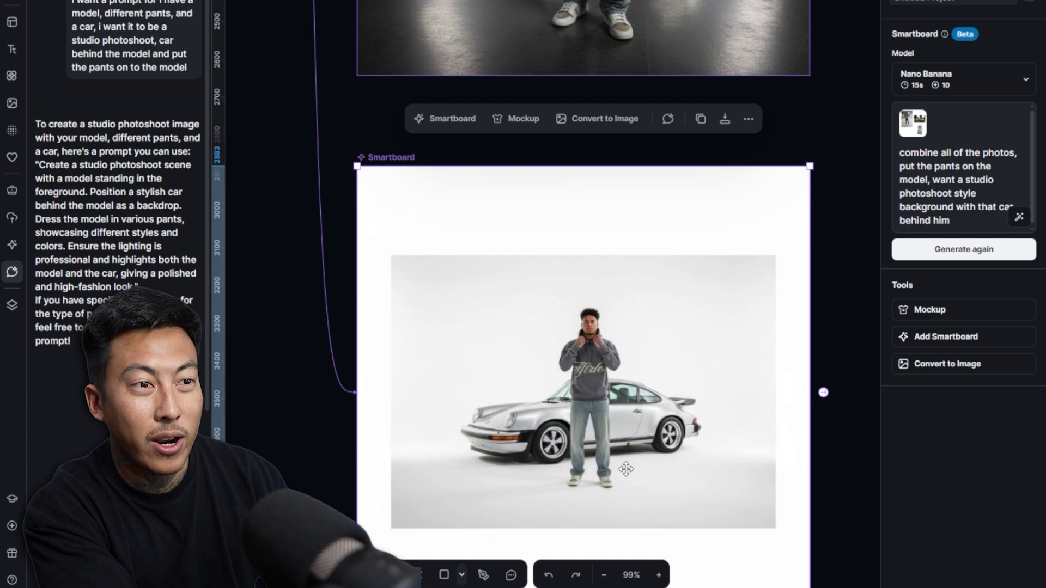
drag(917, 166, 990, 193)
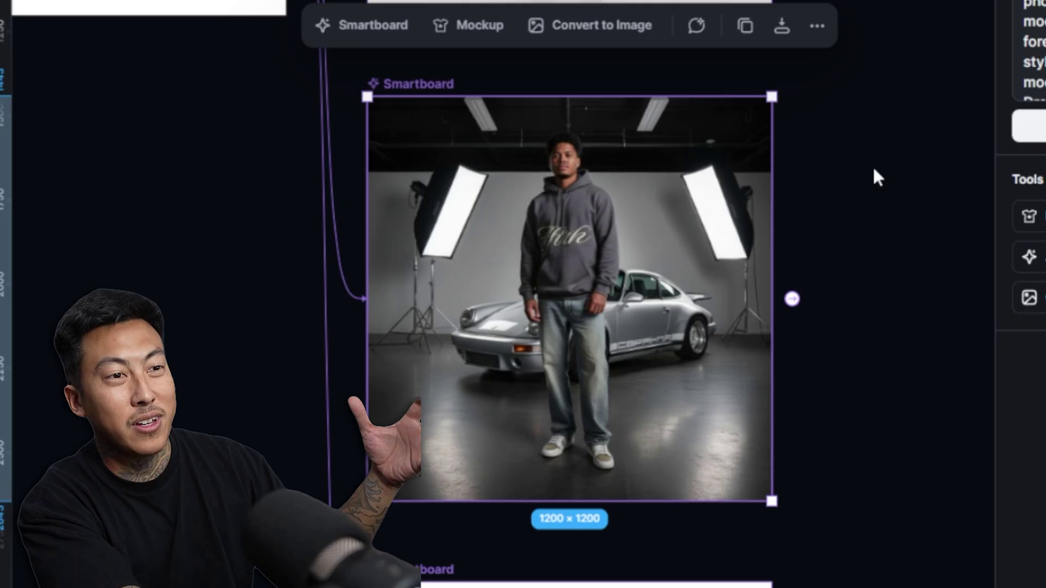
click(873, 167)
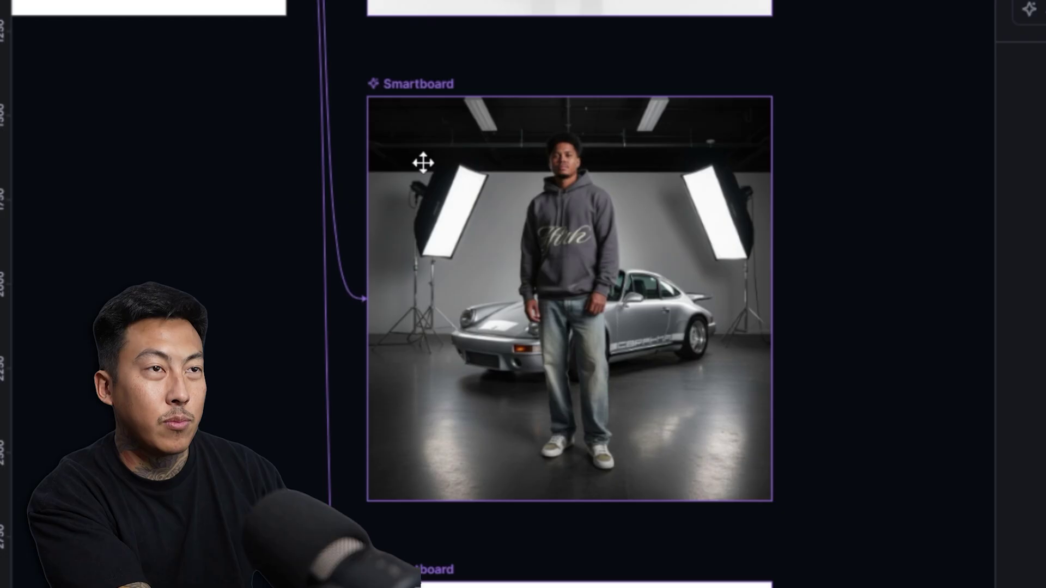
Convert the dark studio smartboard to an image and place it on a new artboard drawn about 1330 × 1930 px.
scroll(424, 162, down, 2)
scroll(417, 157, up, 1)
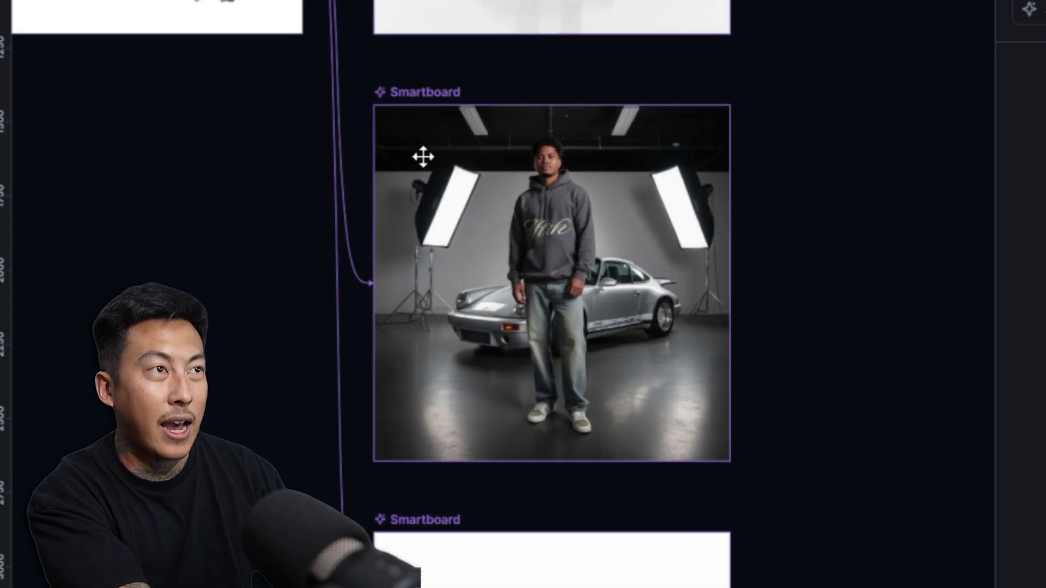
click(435, 91)
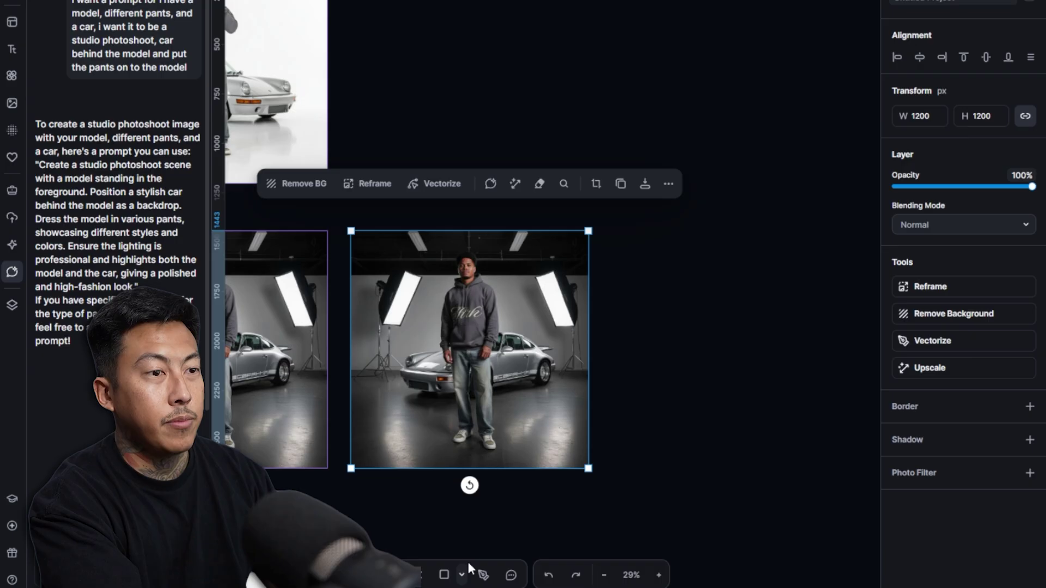
click(420, 580)
mouse_move(608, 198)
mouse_down()
mouse_move(790, 492)
mouse_move(894, 524)
mouse_move(872, 500)
mouse_up()
mouse_move(511, 342)
mouse_down()
mouse_move(597, 355)
mouse_move(776, 329)
mouse_up()
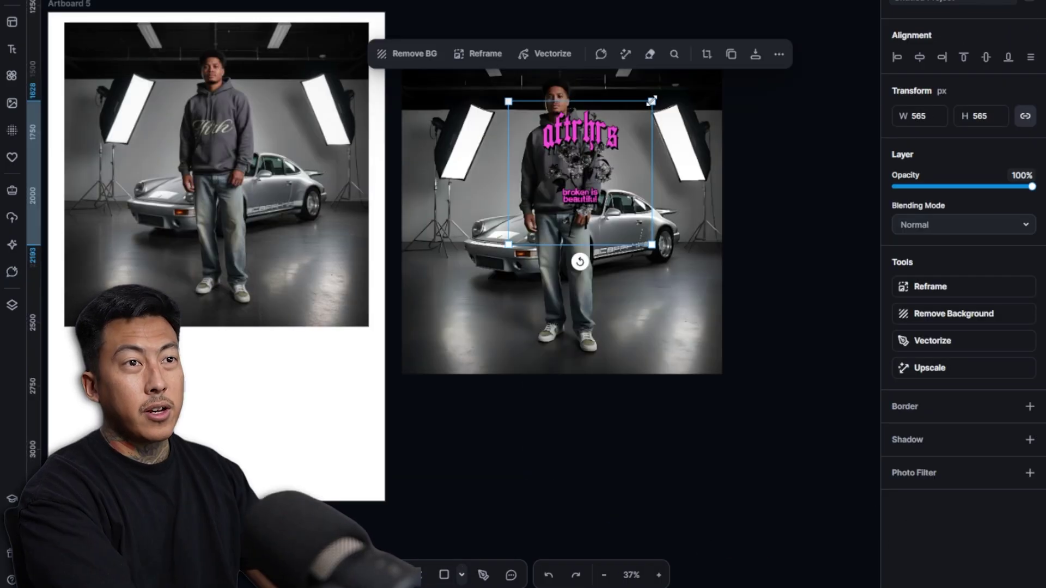
Scale the aftrhrs flower graphic down to 272 px and position it on the chest of the blank hoodie.
drag(652, 101, 562, 166)
scroll(564, 164, up, 5)
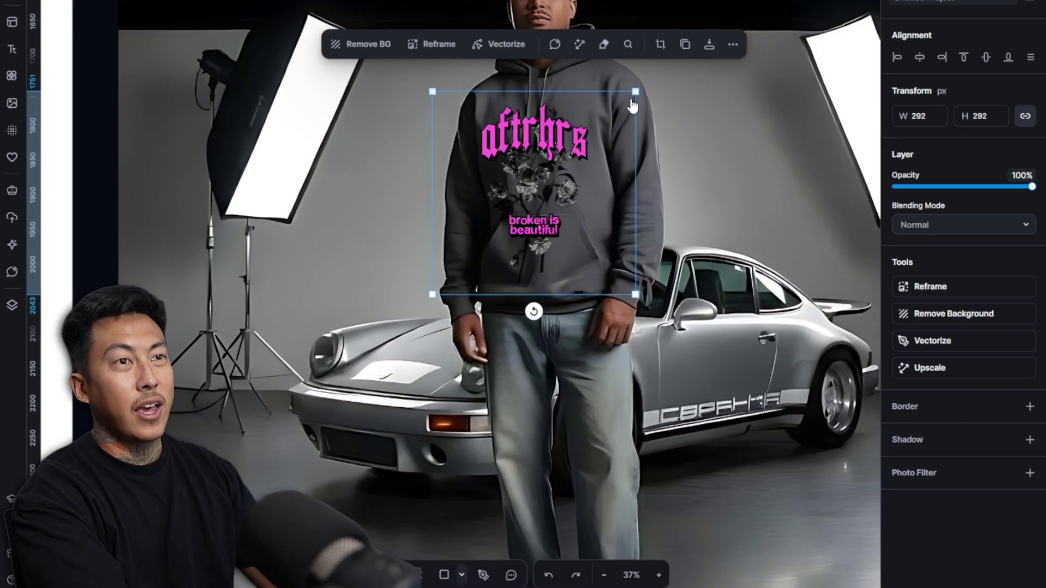
drag(632, 104, 618, 118)
drag(534, 187, 534, 169)
scroll(534, 169, down, 3)
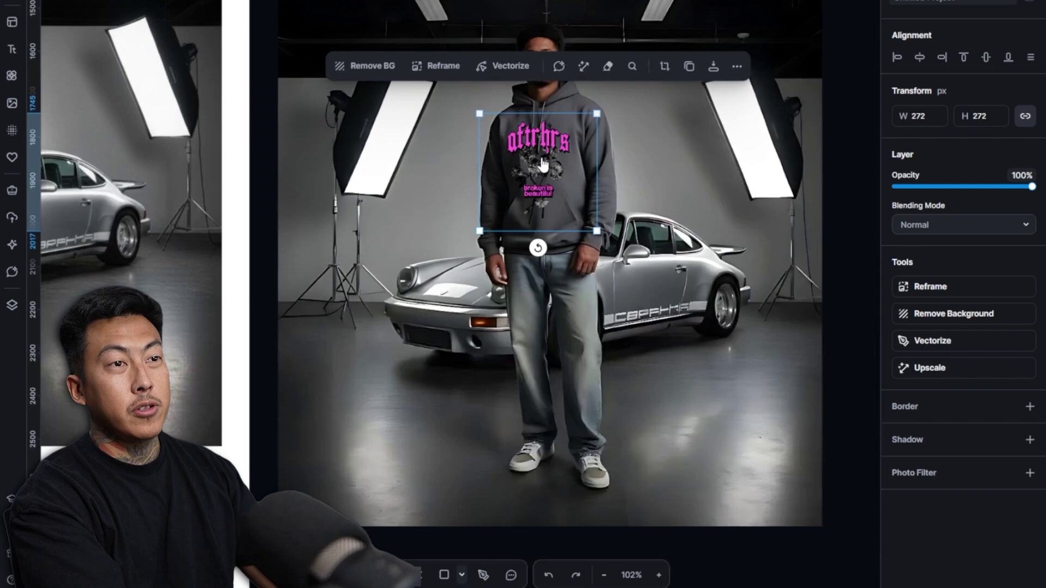
Delete the studio photo from Artboard 5 and put the aftrhrs graphic there instead, enlarged to fill most of the artboard's width.
scroll(542, 163, down, 4)
drag(523, 380, 635, 409)
drag(635, 220, 613, 393)
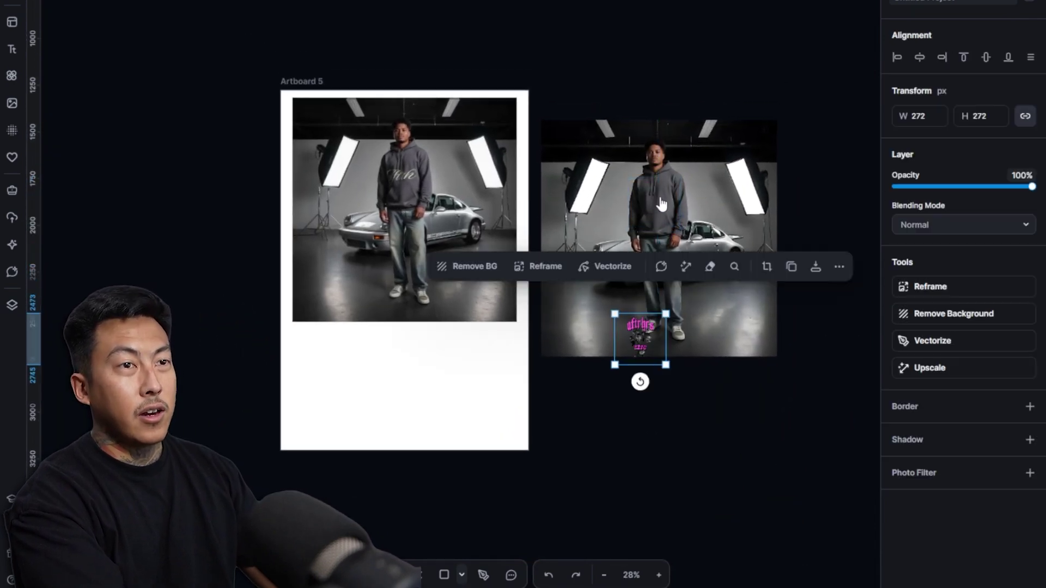
click(406, 161)
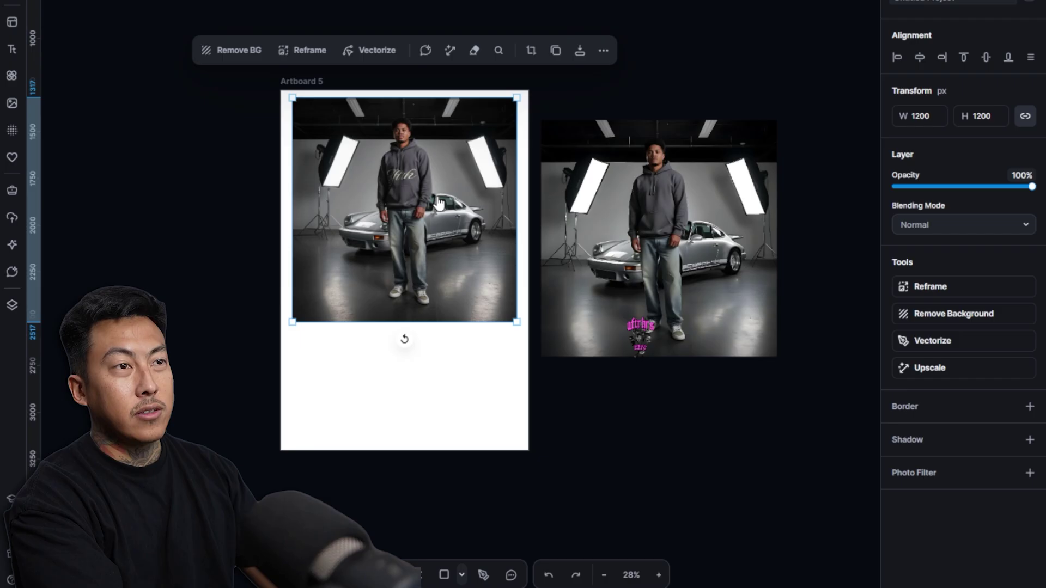
drag(619, 333, 592, 100)
click(375, 265)
key(Delete)
click(340, 354)
drag(499, 224, 443, 223)
Move the blank hoodie studio photo to the empty canvas area above Artboard 5.
click(652, 225)
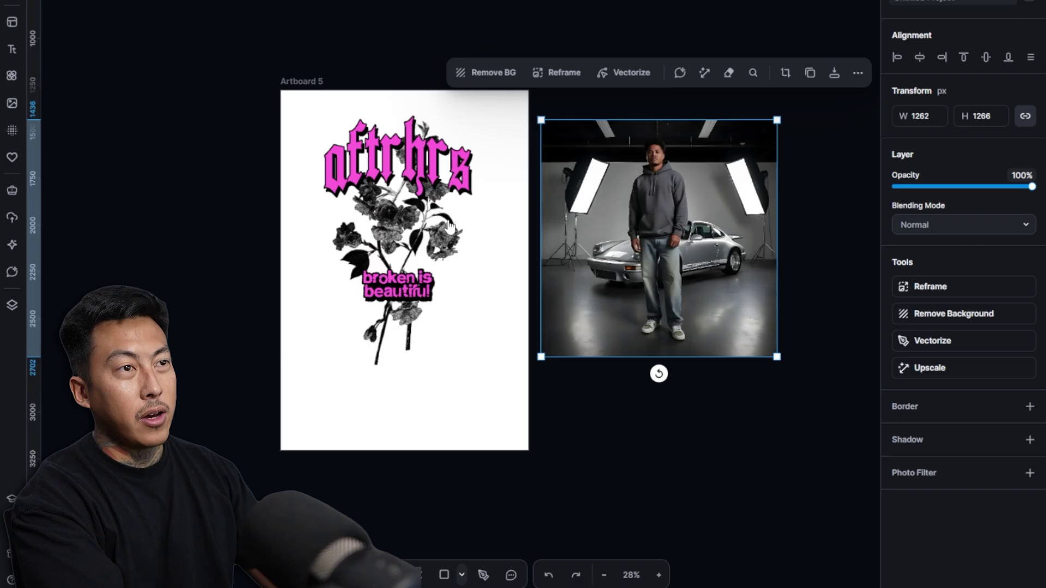
key(Escape)
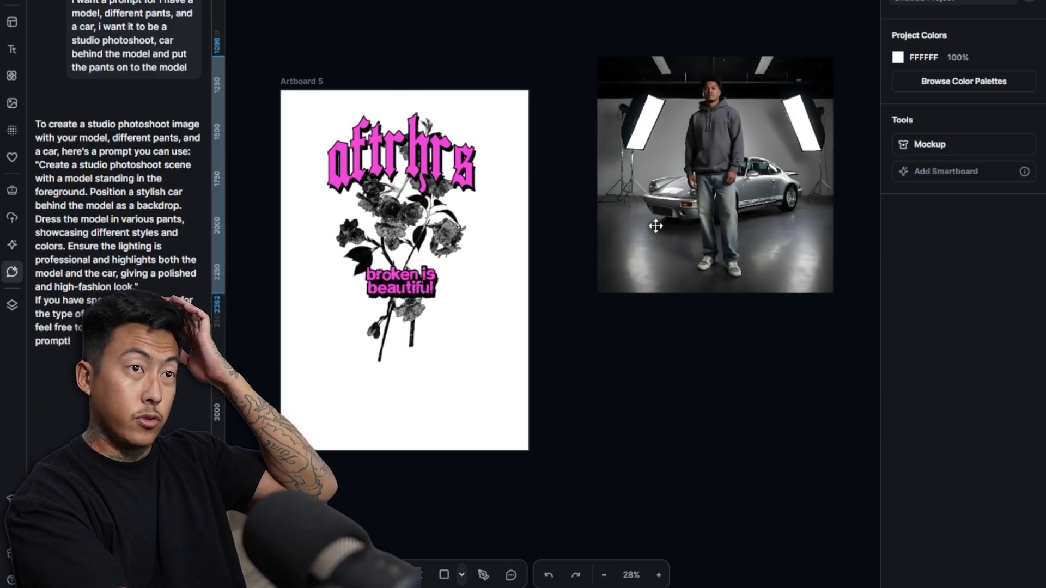
drag(614, 276, 430, 2)
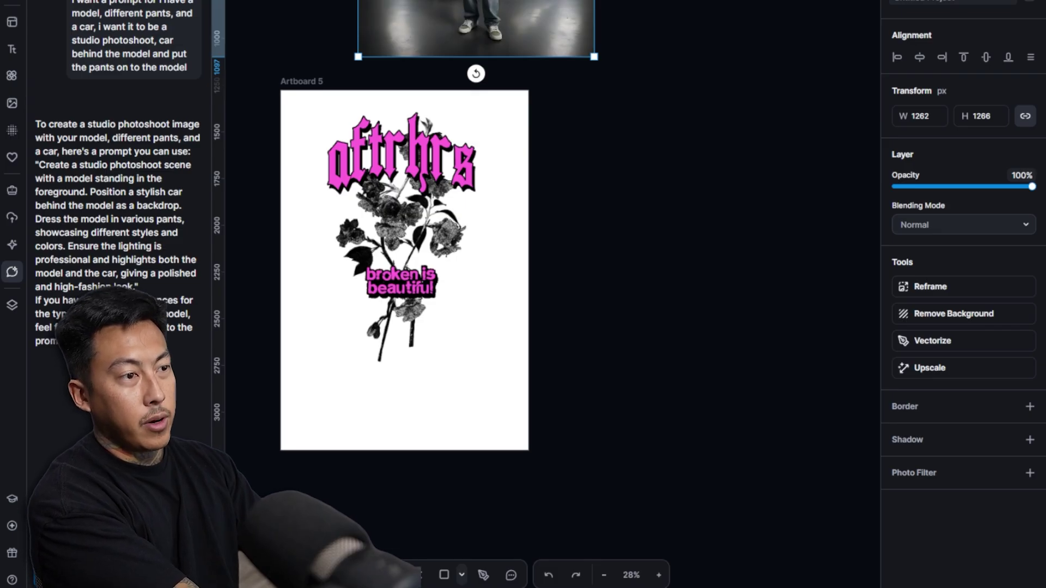
Generate a new smartboard linked to Artboard 5 using the gray hoodie studio photoshoot prompt copied from the AI chat.
scroll(130, 139, down, 10)
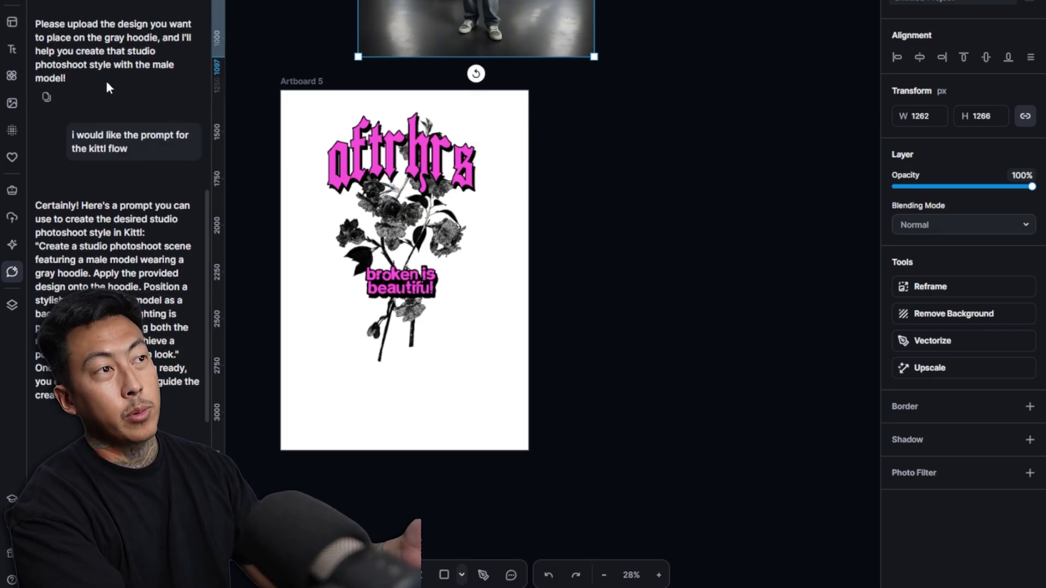
mouse_move(93, 196)
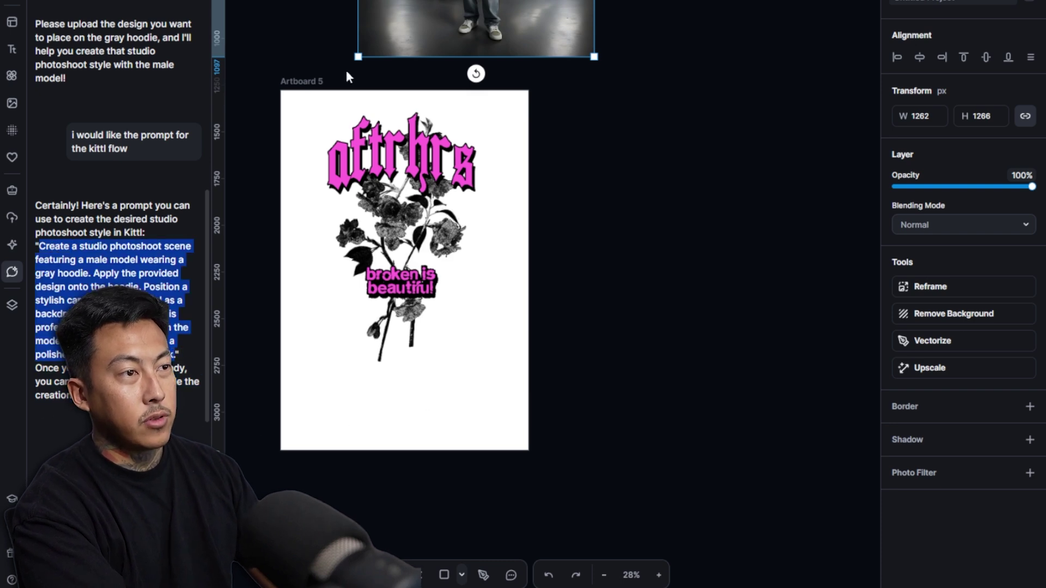
click(302, 81)
click(544, 275)
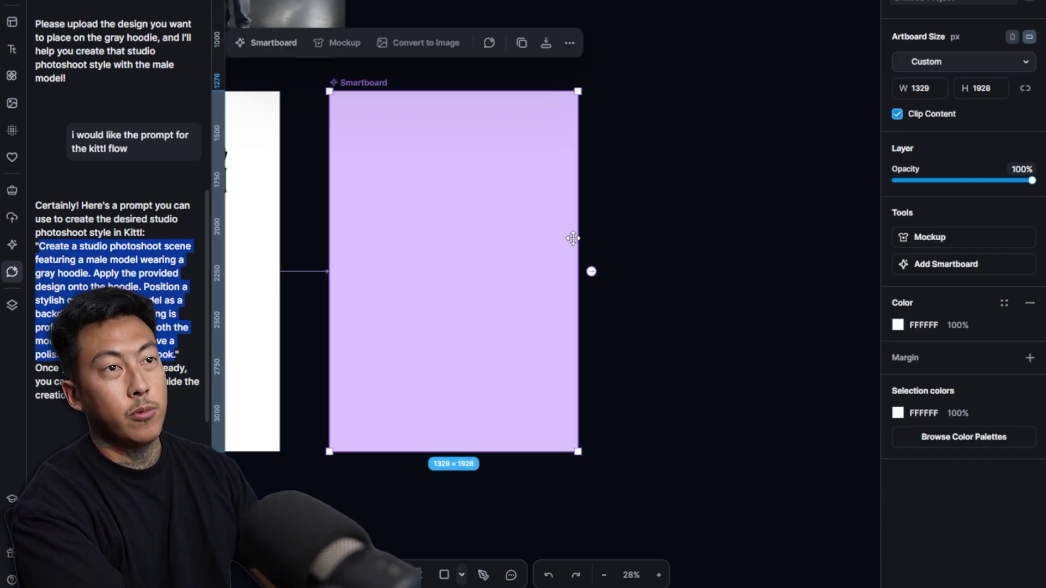
key(ctrl+v)
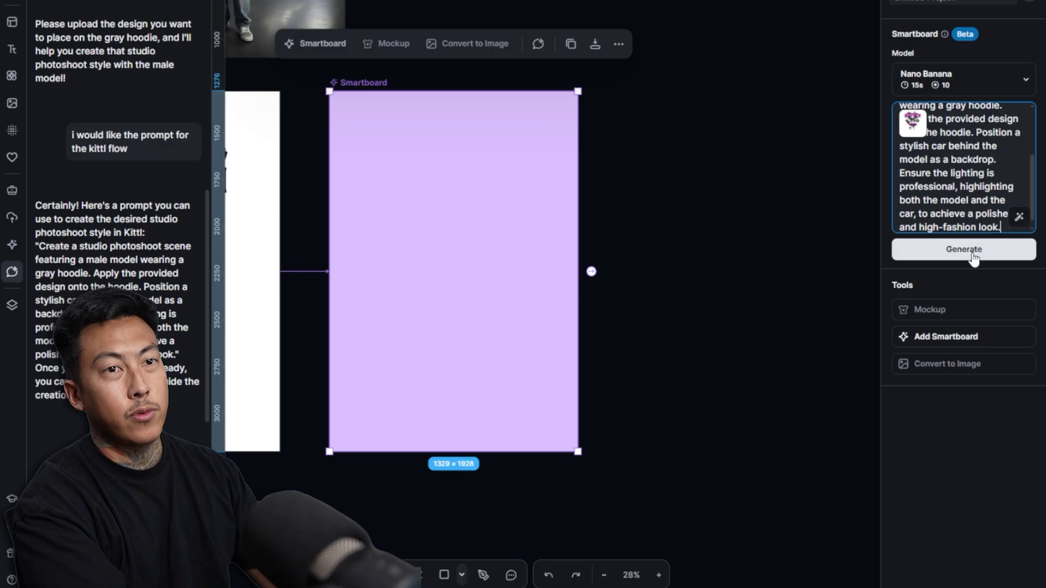
key(Return)
Compare the generated hoodie photoshoot with the Artboard 5 graphic and the blank hoodie studio photo.
scroll(631, 182, left, 8)
scroll(447, 127, down, 5)
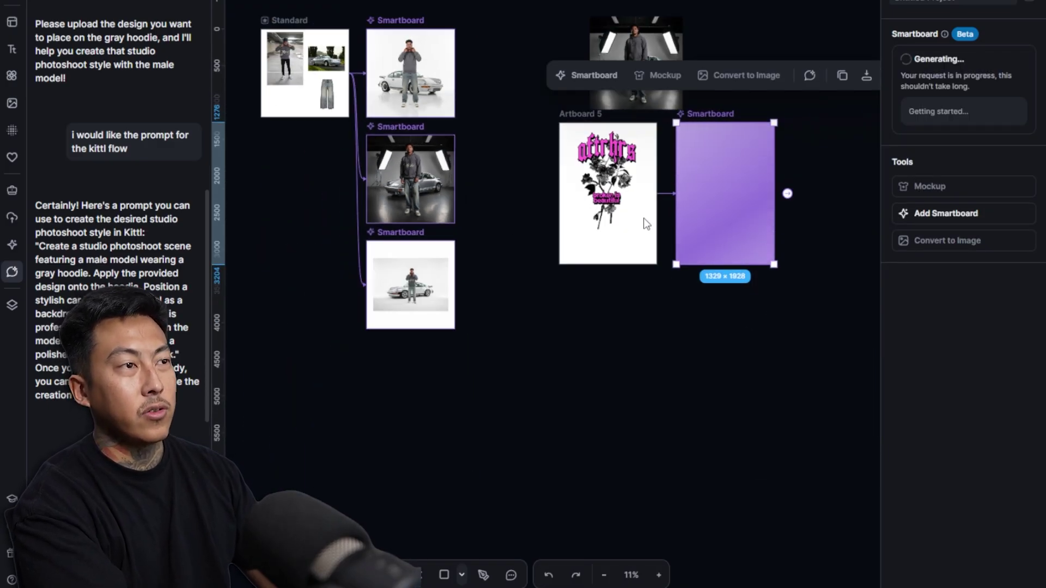
scroll(643, 218, up, 4)
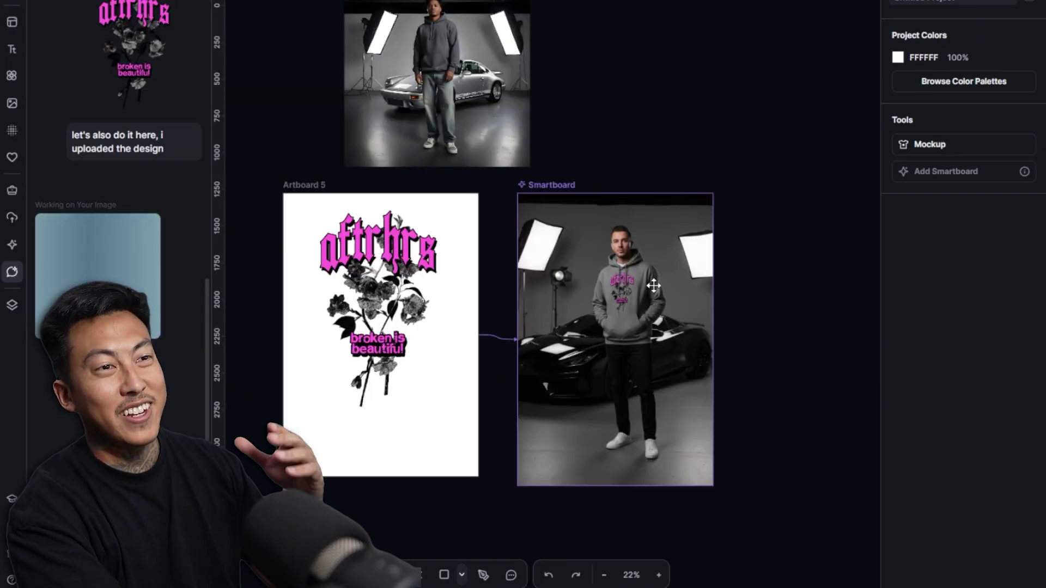
scroll(612, 340, up, 2)
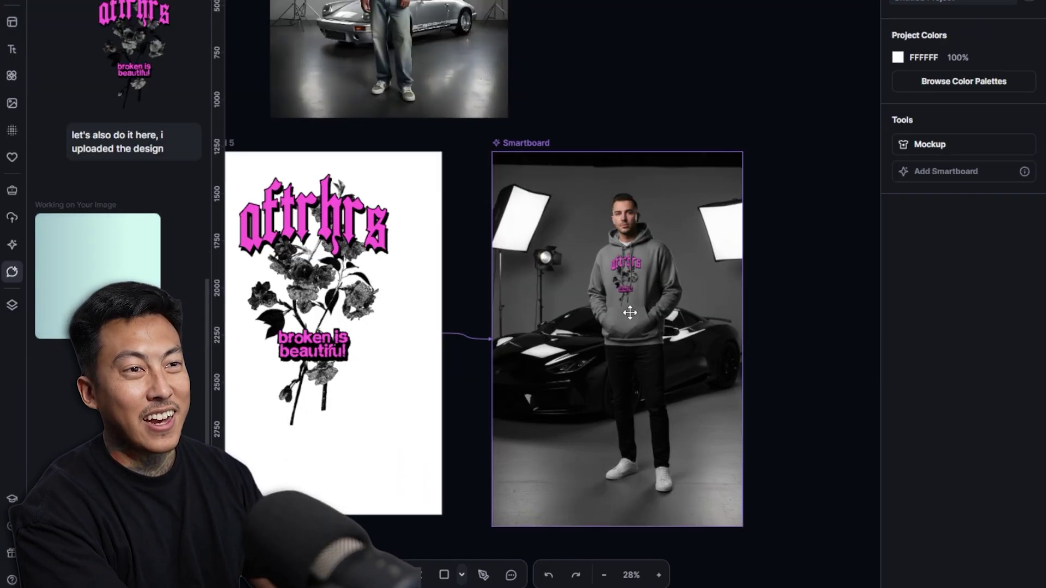
drag(522, 56, 661, 175)
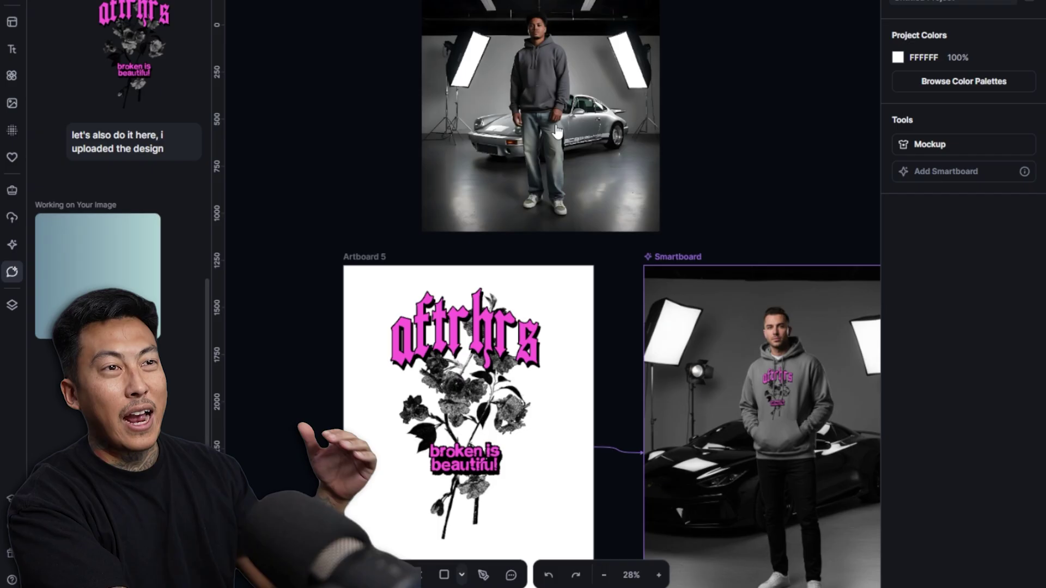
scroll(713, 459, down, 5)
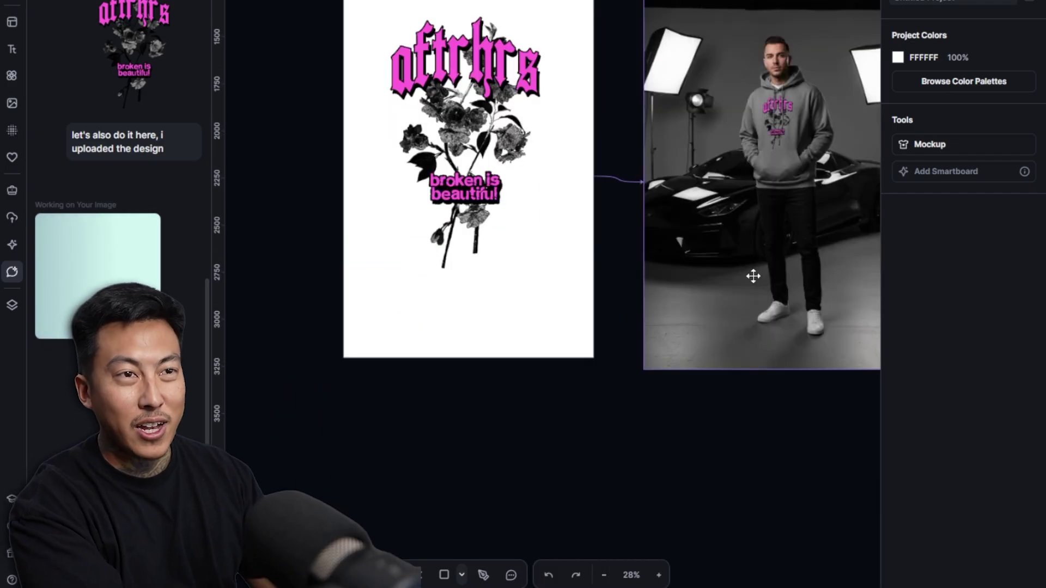
Review the generated gray hoodie photoshoot alongside its graphic and the original silver-car studio photo.
scroll(741, 275, right, 3)
scroll(741, 275, up, 2)
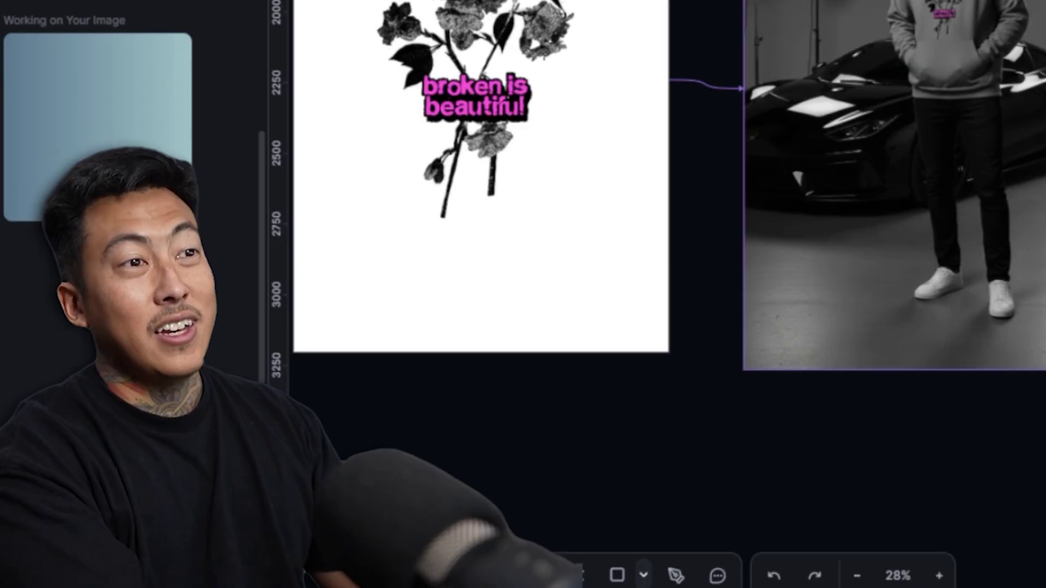
scroll(569, 241, up, 4)
scroll(570, 241, left, 3)
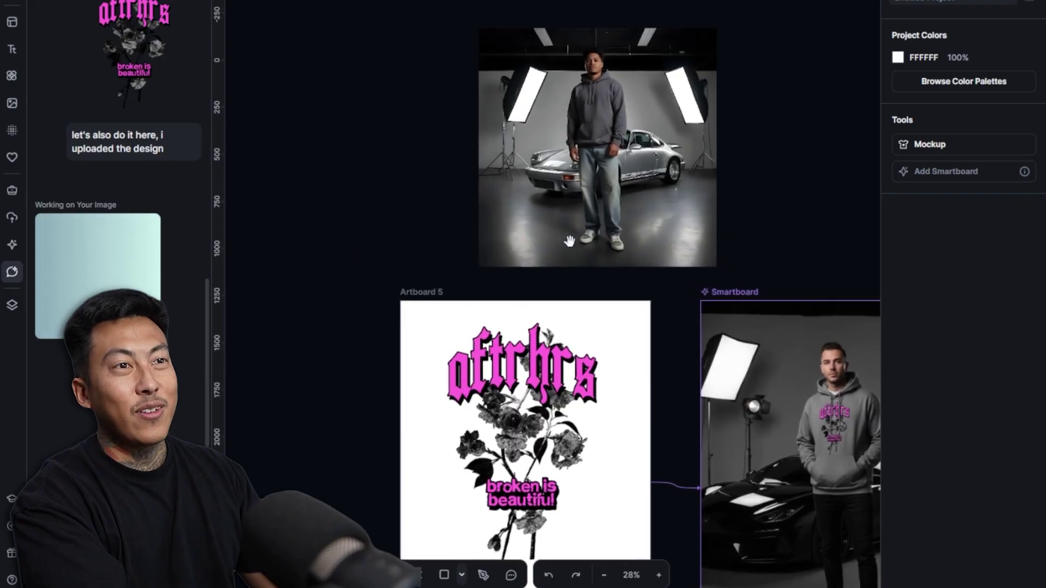
scroll(357, 215, left, 10)
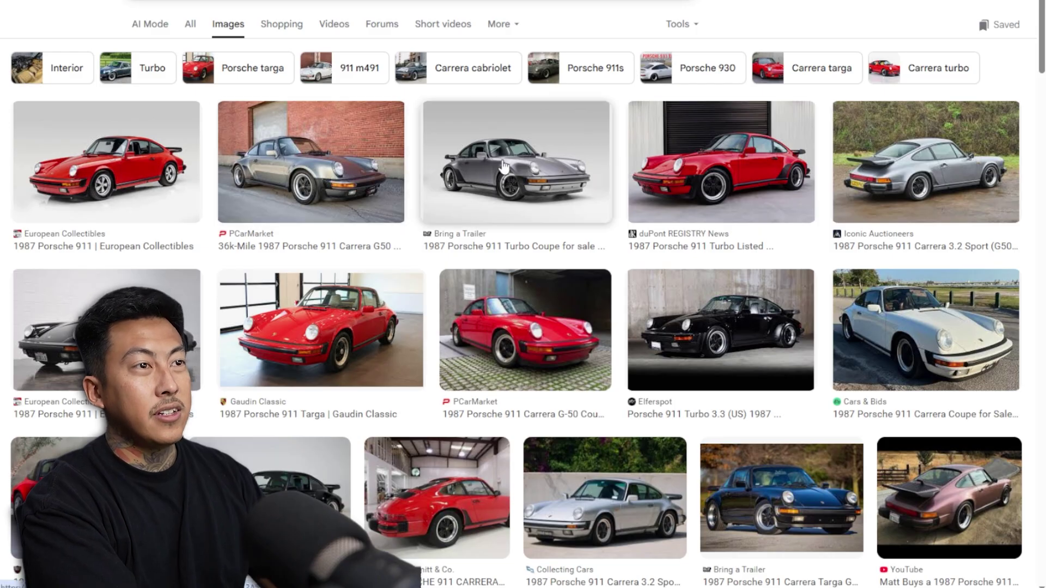
Filter the 1987 Porsche 911 image search results by image size.
click(736, 152)
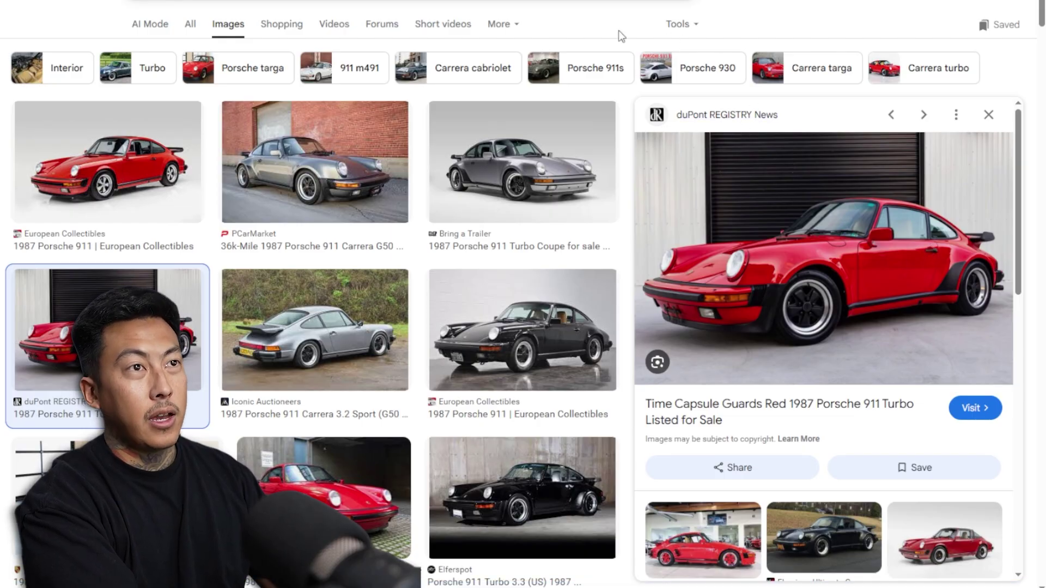
click(517, 26)
click(678, 24)
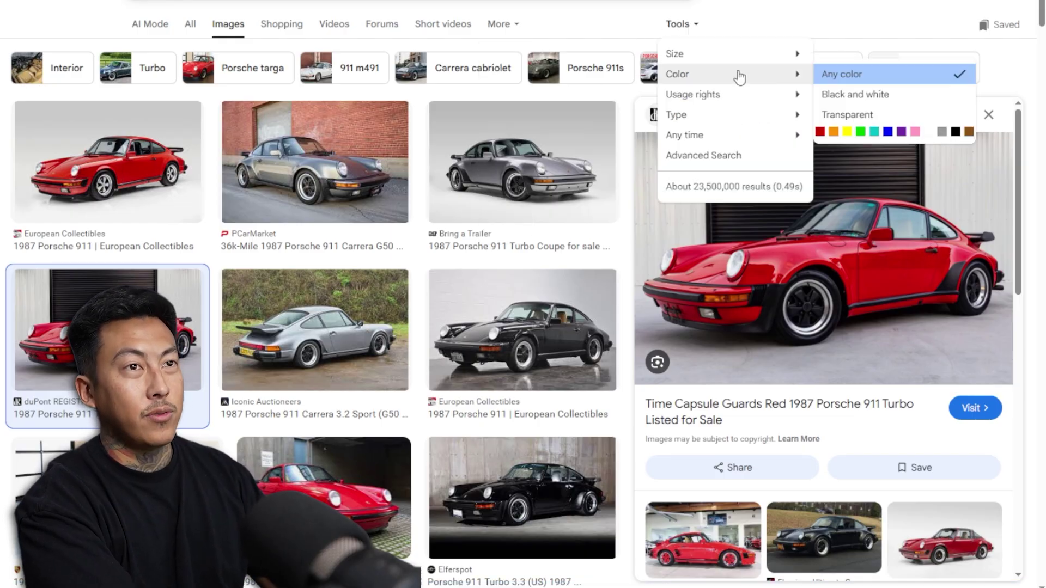
mouse_move(757, 57)
click(833, 75)
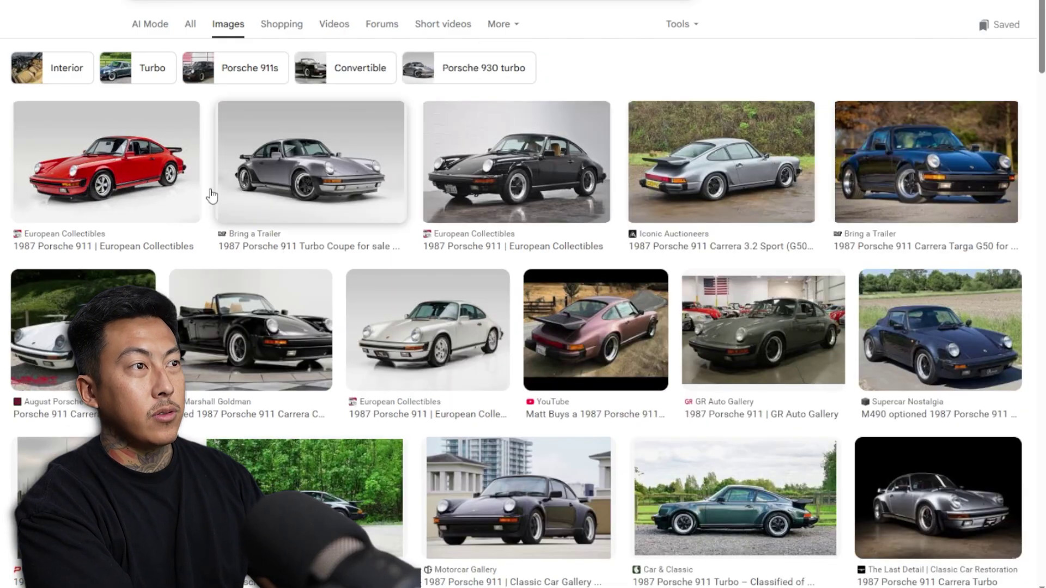
click(689, 27)
click(831, 72)
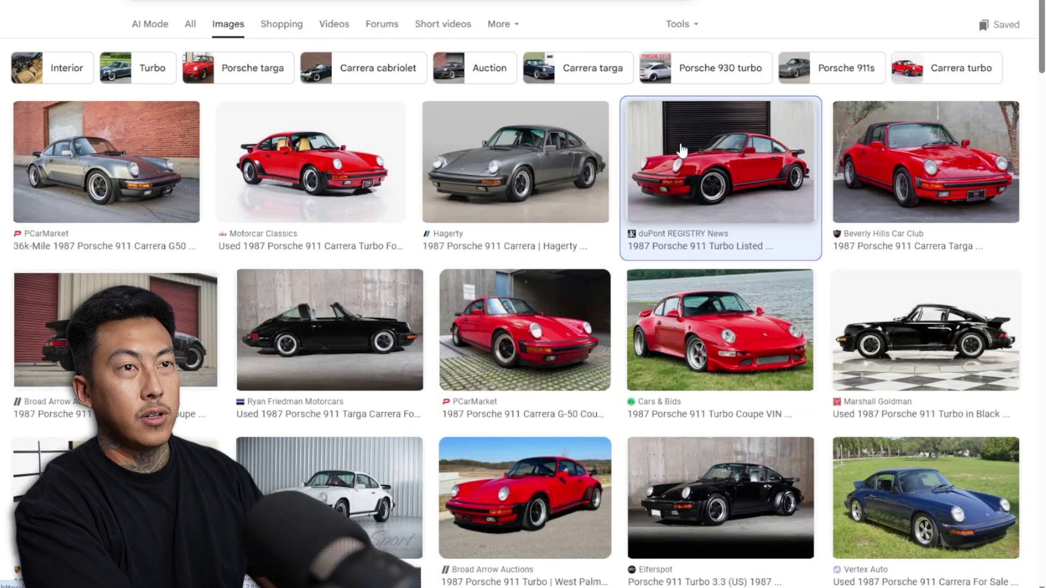
Open the Broad Arrow Auctions photo of the black 1987 Porsche 911 Turbo Slantnose Coupe and copy the image.
click(681, 145)
right_click(838, 229)
click(746, 13)
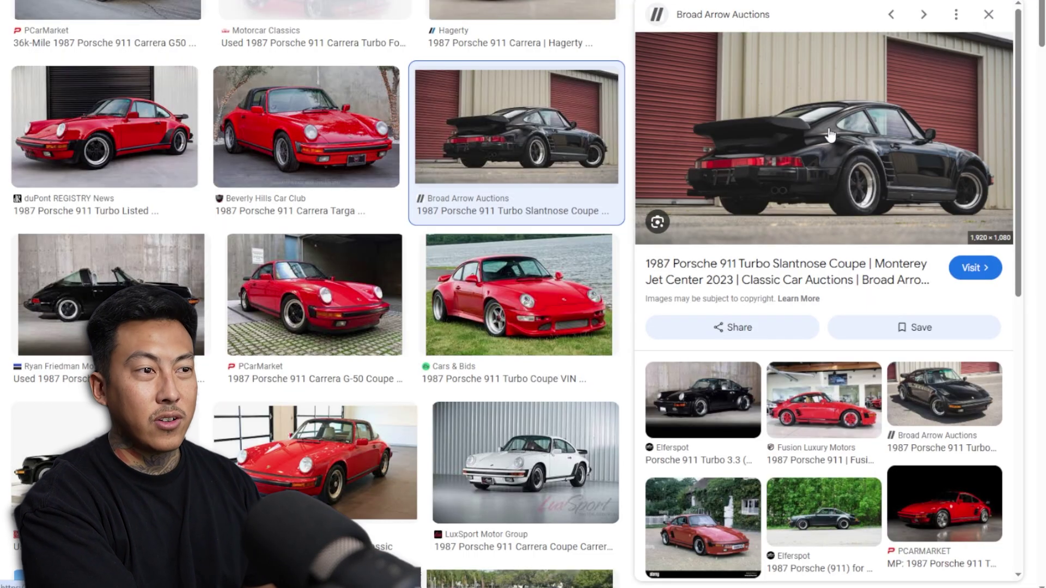
right_click(834, 111)
click(917, 294)
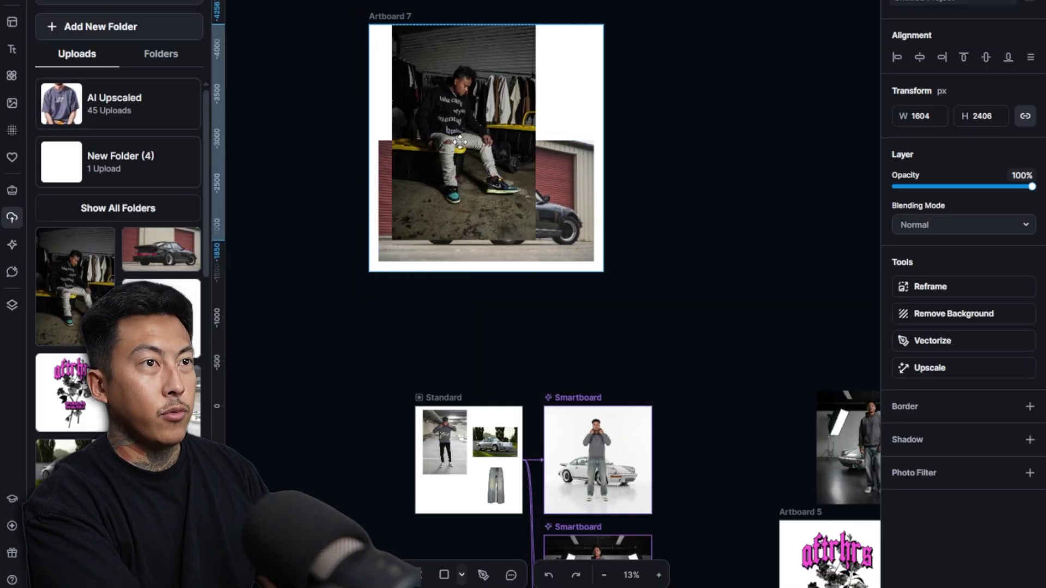
Move the seated model photo on Artboard 7 clear of the Porsche photo, then deselect it.
drag(460, 163, 446, 38)
click(691, 114)
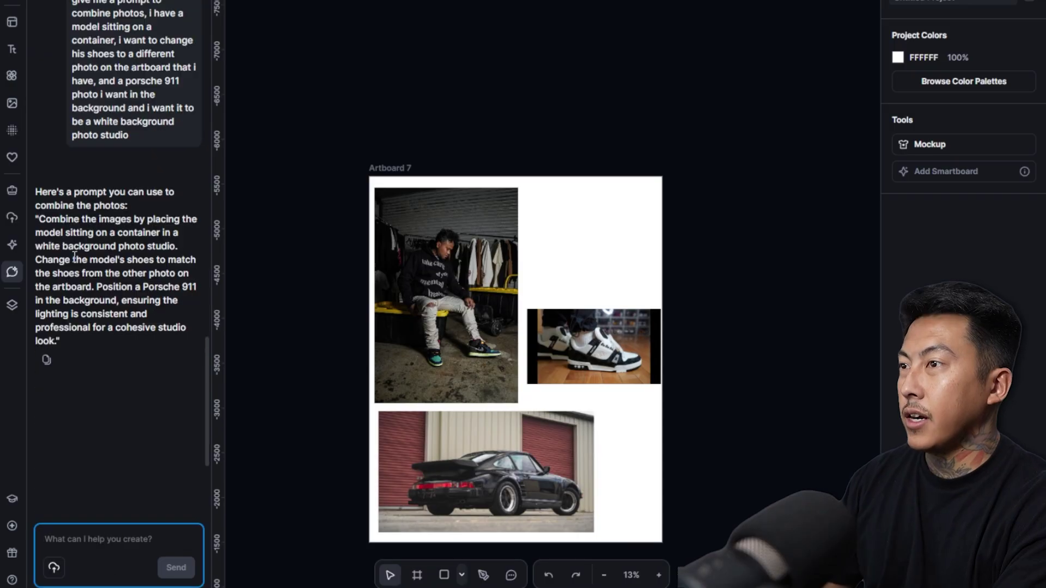
Generate a Nano Banana smartboard linked to Artboard 7, using the combine-images prompt copied from the AI chat.
shift+click(56, 341)
click(643, 303)
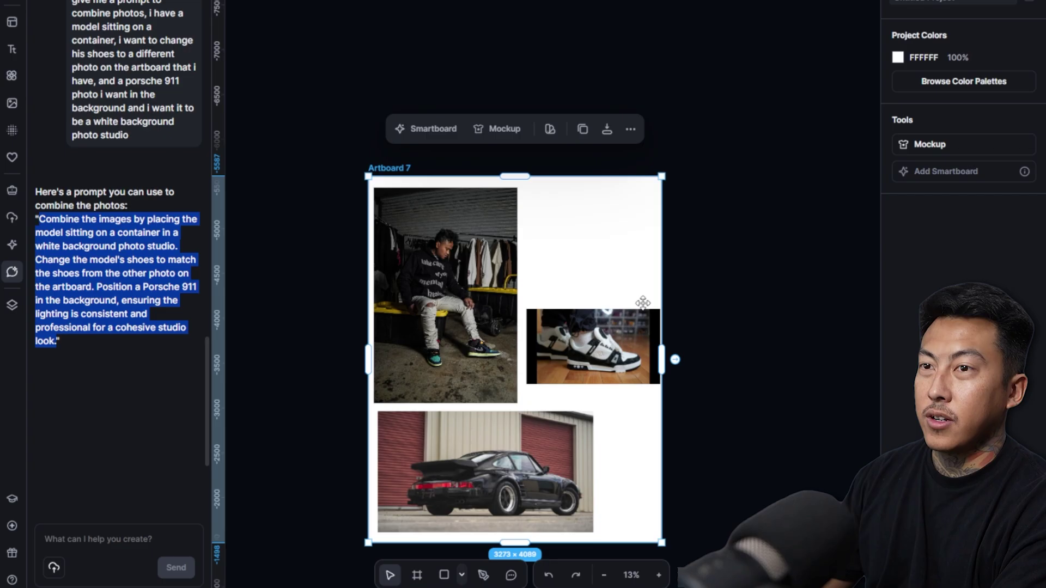
click(675, 360)
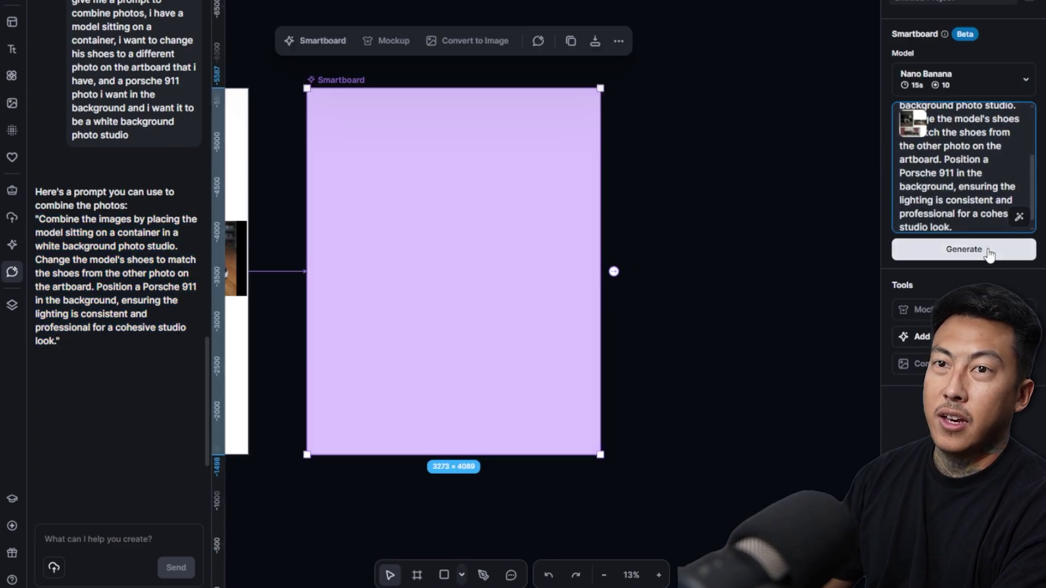
click(990, 250)
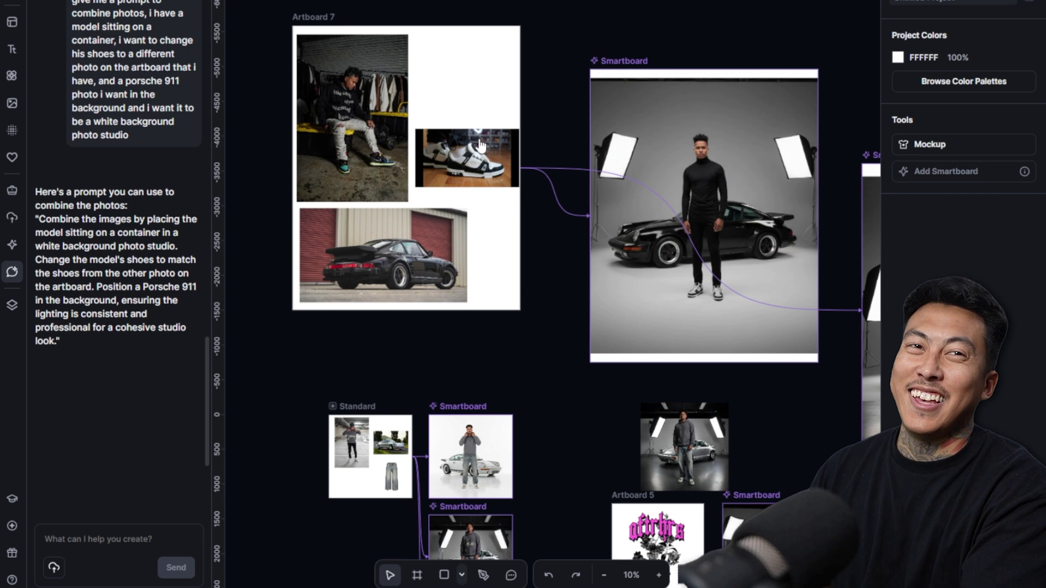
Examine the model, clothing, shoes and car in the two Porsche studio photos generated from Artboard 7.
scroll(689, 257, up, 5)
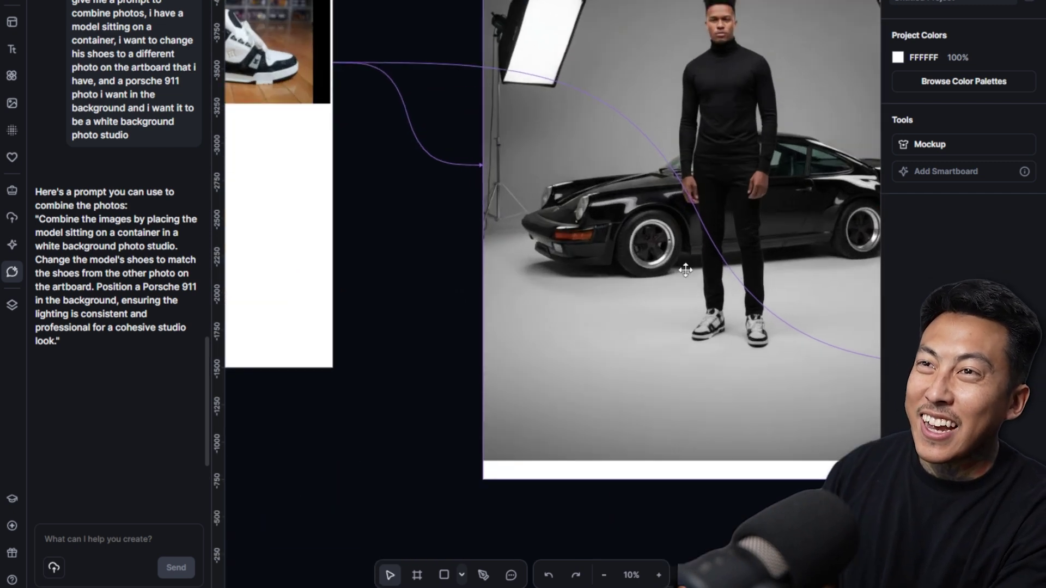
drag(744, 179, 641, 262)
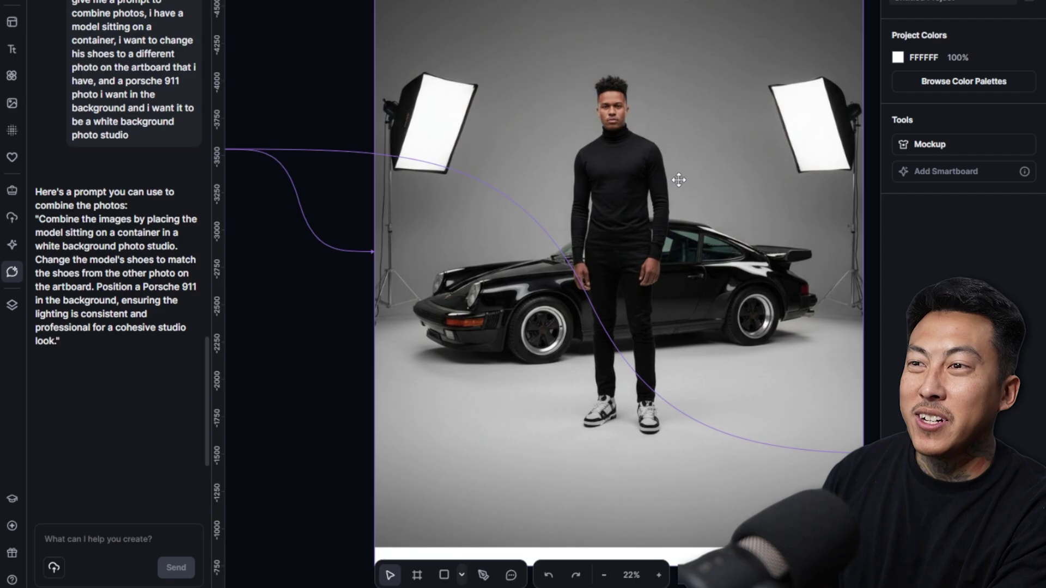
scroll(683, 188, down, 3)
drag(542, 49, 511, 5)
click(772, 385)
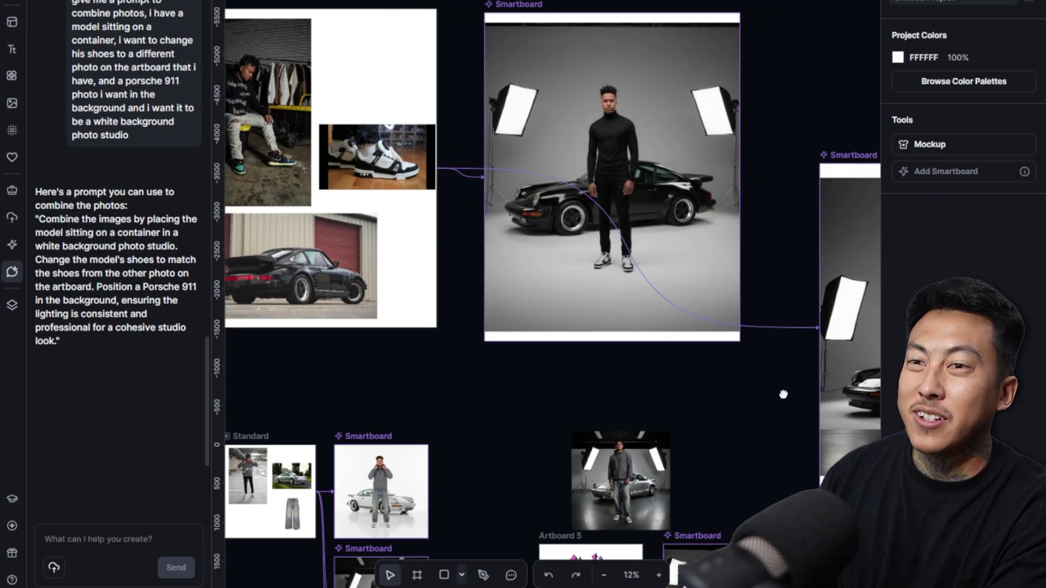
drag(783, 394, 466, 238)
scroll(638, 185, up, 3)
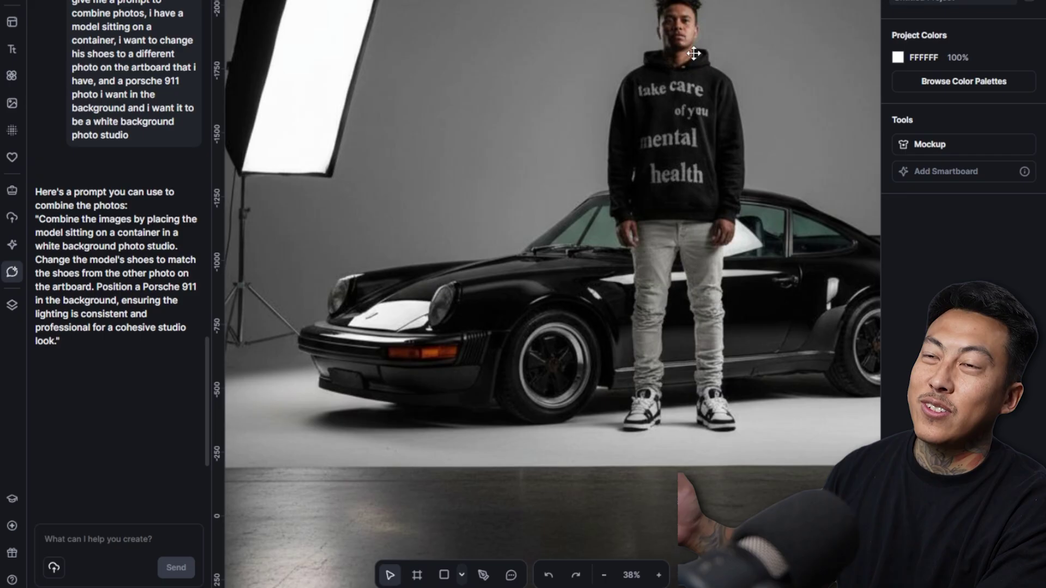
scroll(802, 189, down, 3)
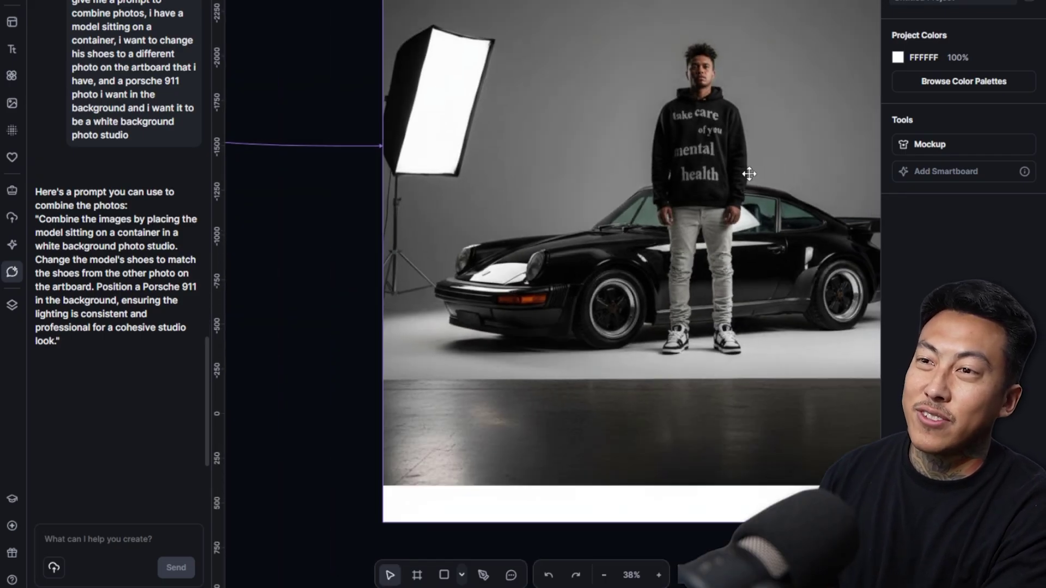
drag(707, 364, 605, 403)
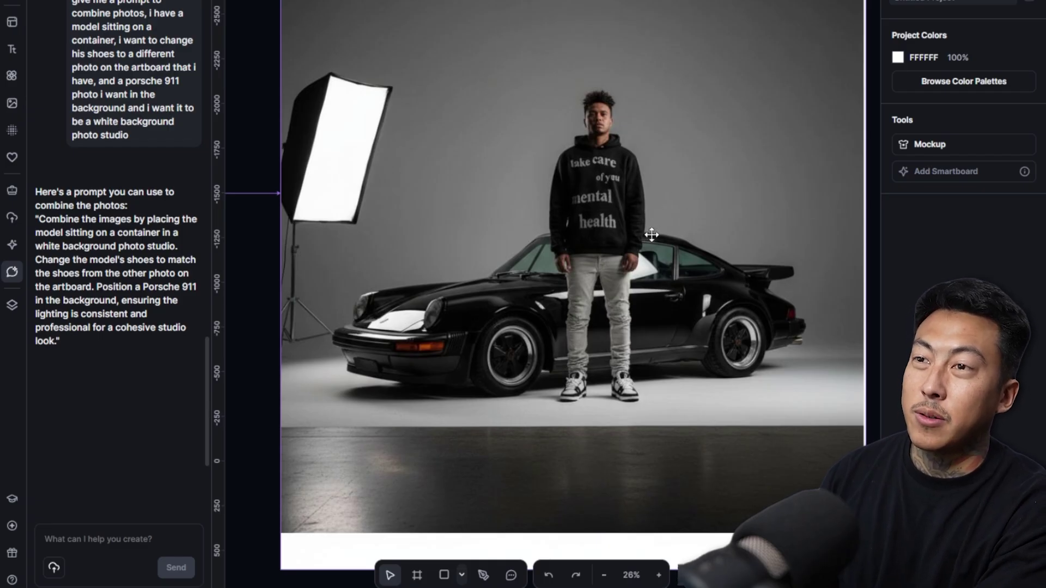
scroll(625, 221, down, 3)
Compare the seated model's hoodie, jeans and the replacement sneakers on Artboard 7 with the second generated Porsche photo.
drag(376, 319, 699, 324)
scroll(556, 271, up, 6)
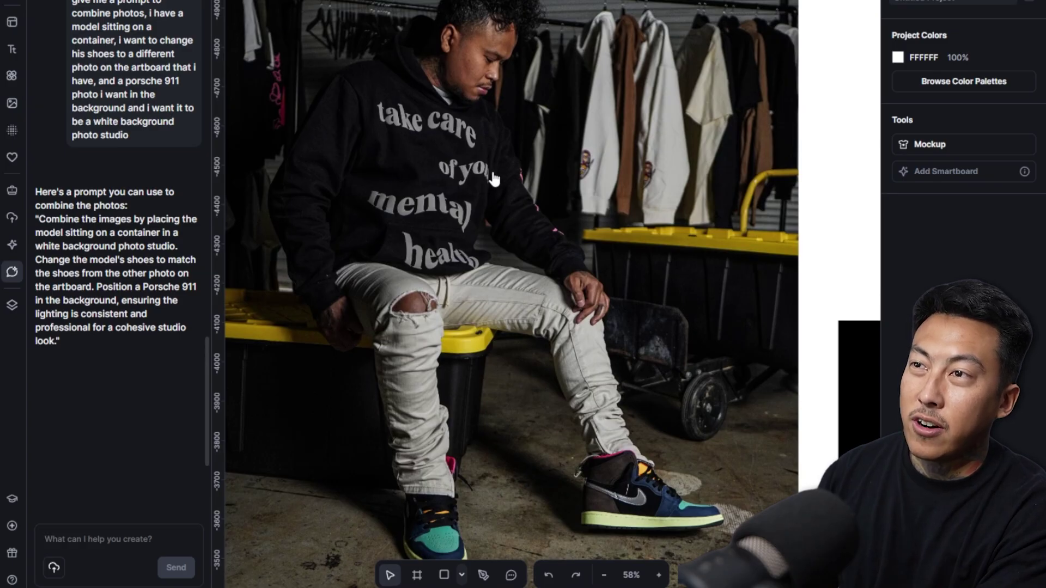
scroll(575, 315, down, 6)
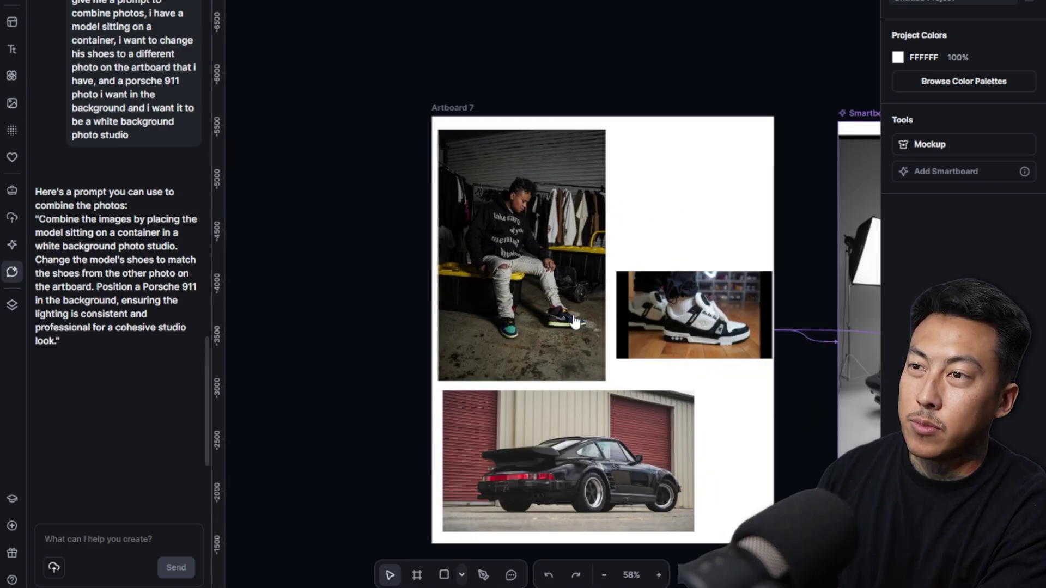
scroll(695, 355, right, 10)
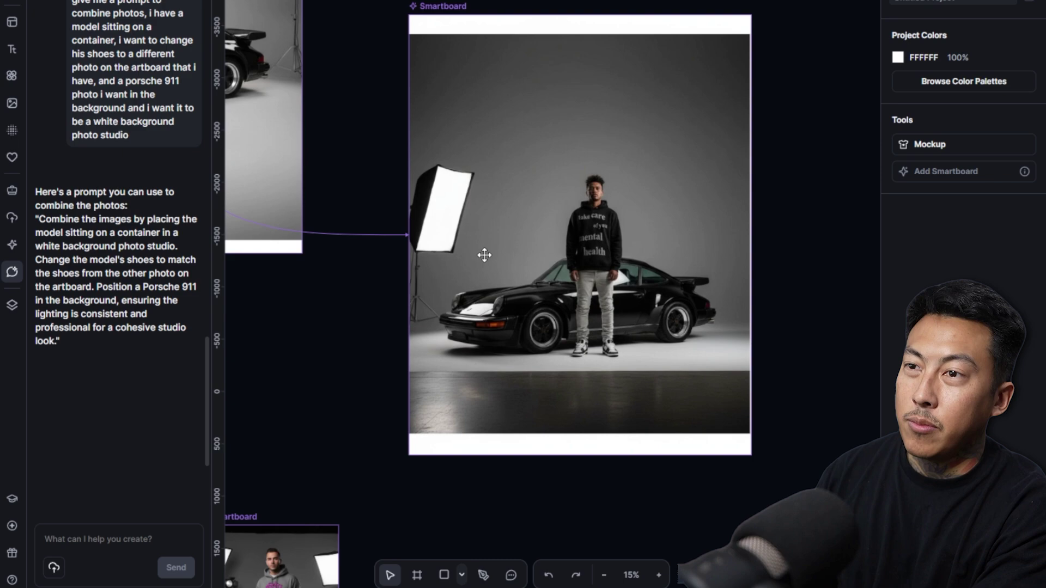
drag(485, 255, 519, 240)
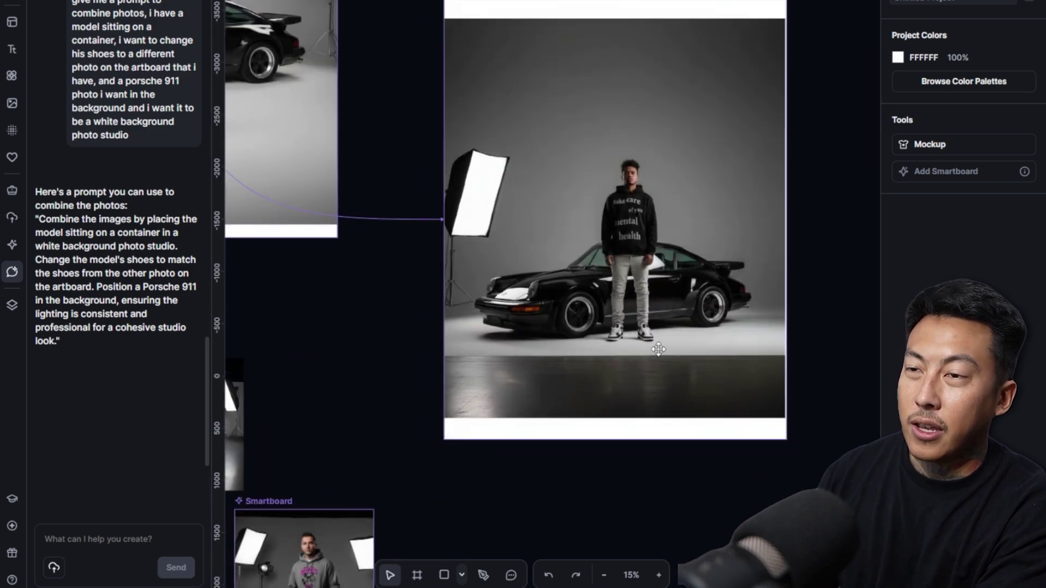
scroll(659, 348, up, 3)
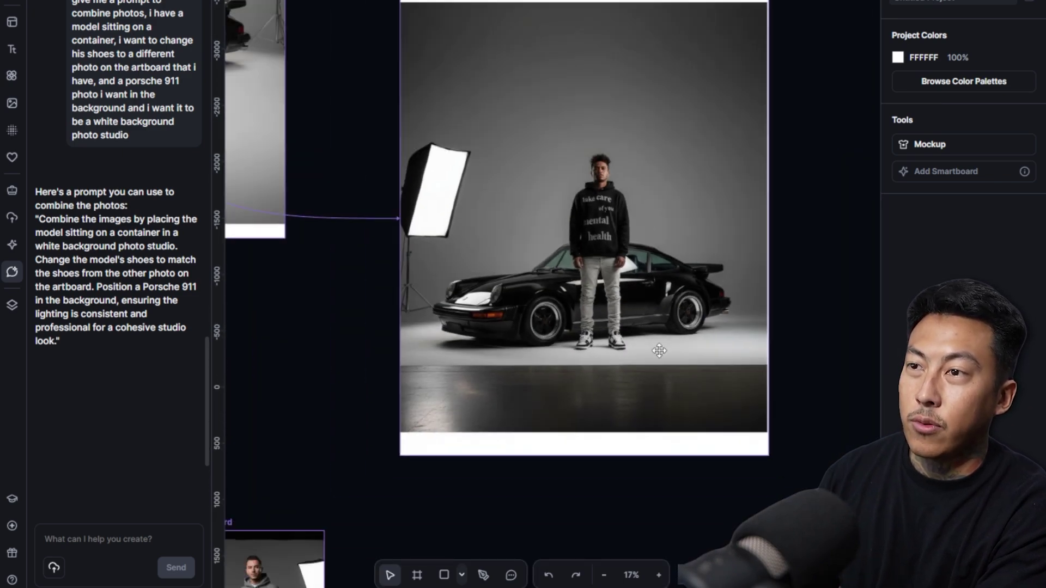
Review the whole Artboard 7 flow, from its source photos through both generated Porsche studio shots.
scroll(614, 288, down, 4)
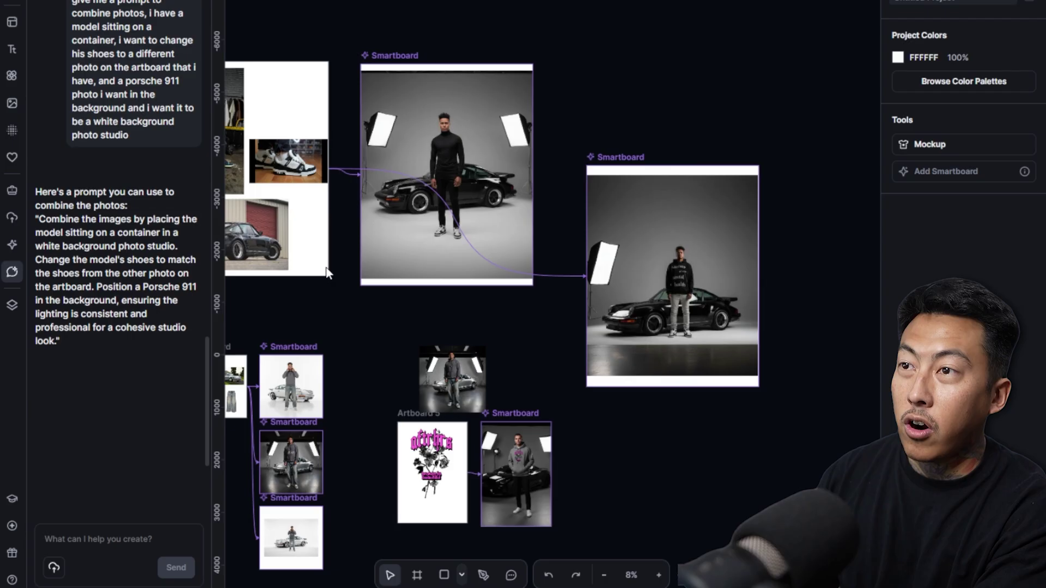
scroll(721, 348, up, 3)
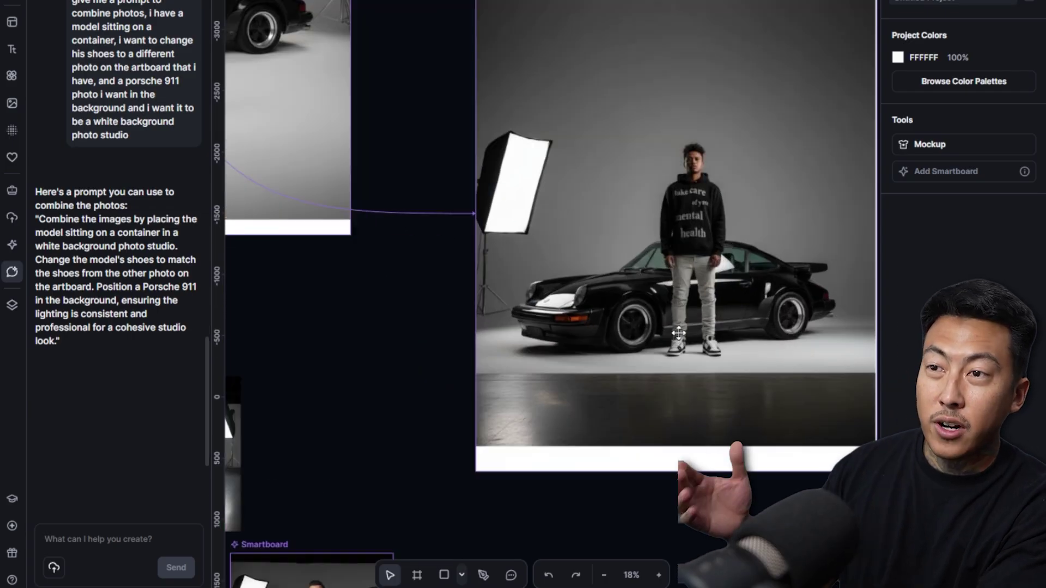
scroll(527, 317, down, 2)
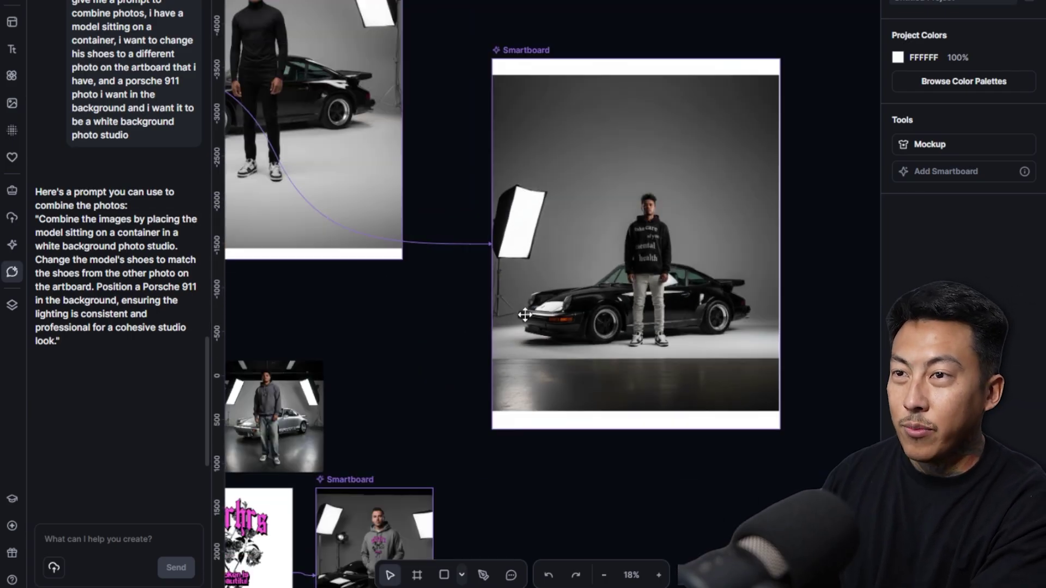
drag(525, 316, 730, 339)
drag(397, 198, 695, 224)
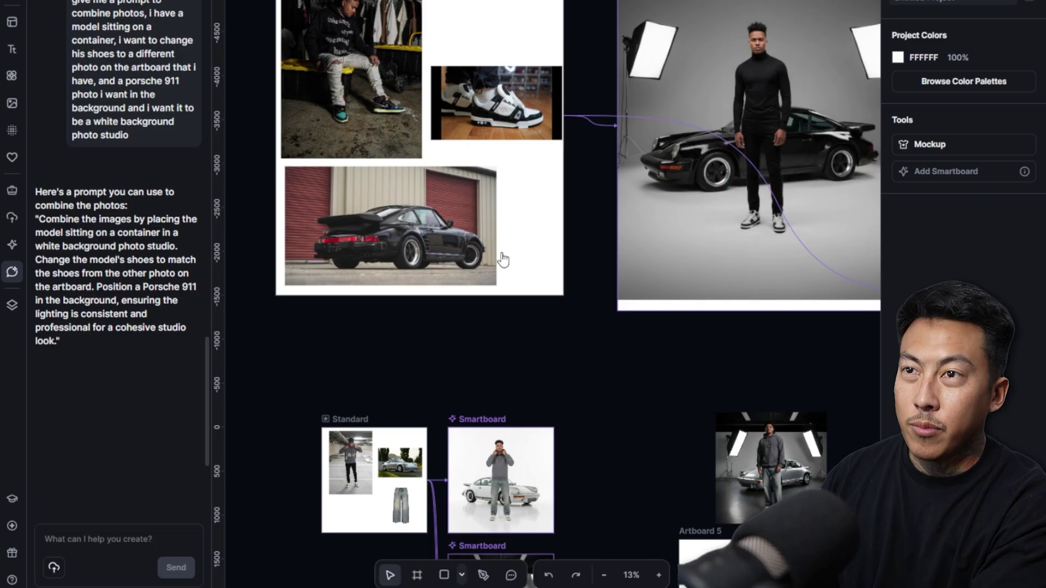
drag(841, 390, 642, 303)
drag(835, 337, 571, 325)
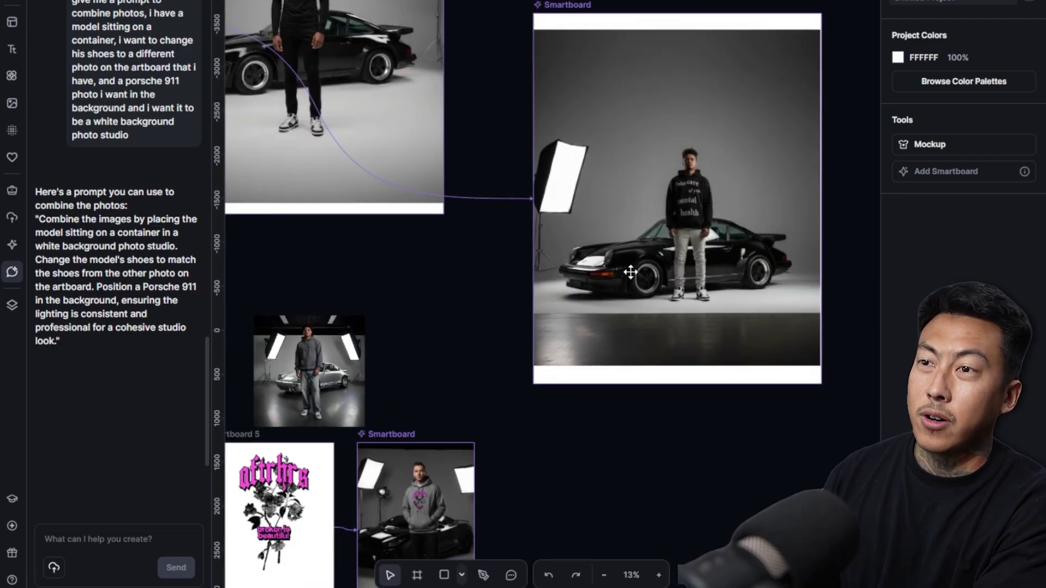
scroll(557, 252, down, 3)
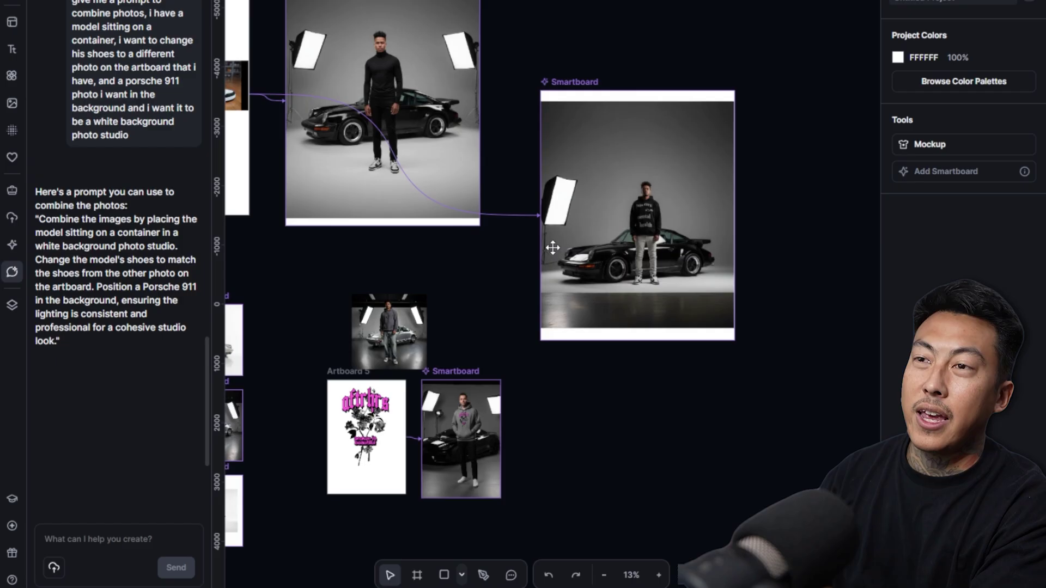
scroll(551, 245, up, 2)
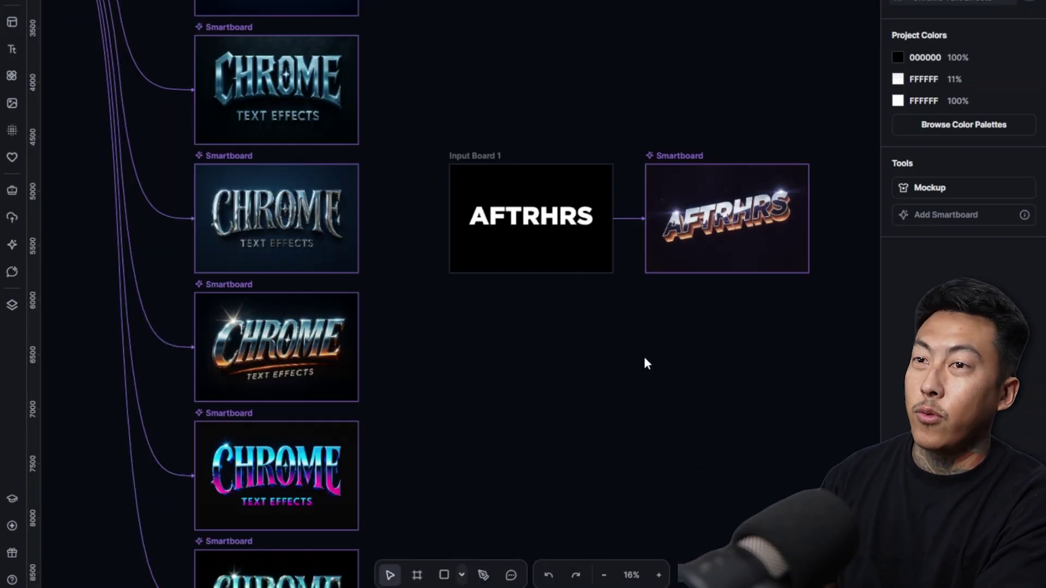
Look over the chrome AFTRHRS result and browse the STAY KIND smartboards in the Tactile Text Effects project.
drag(691, 156, 699, 82)
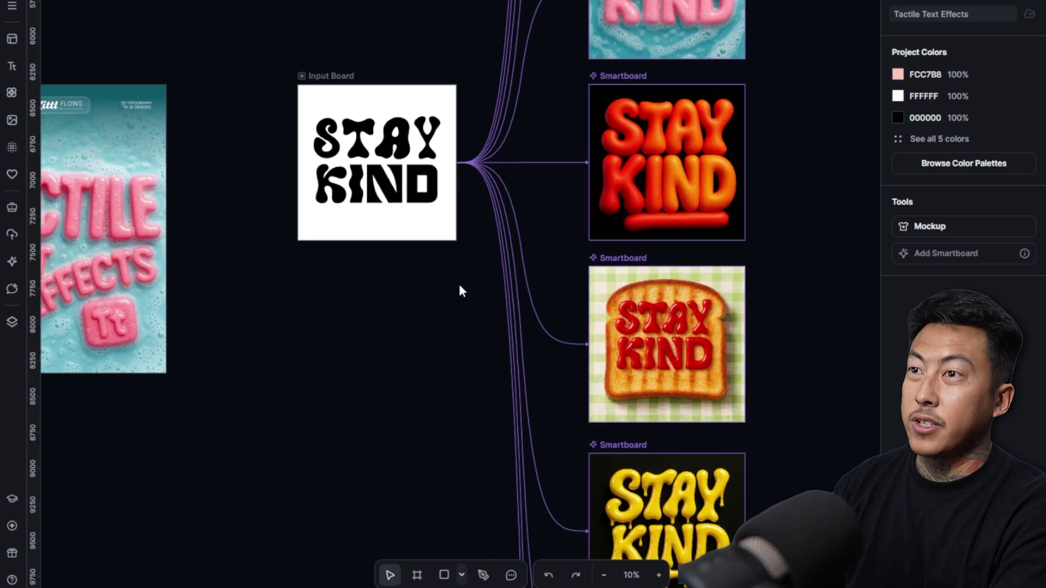
drag(441, 333, 366, 382)
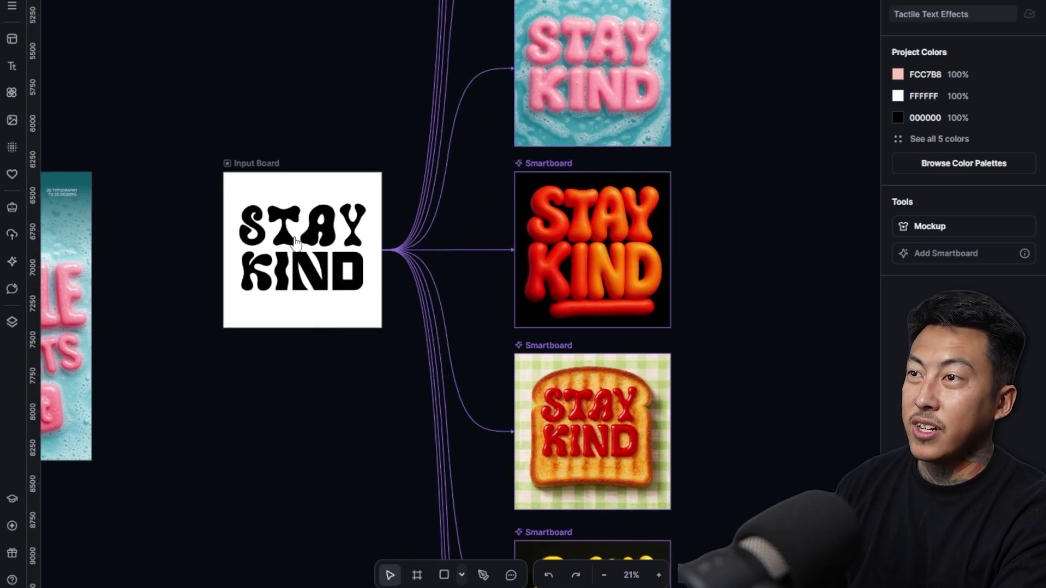
click(299, 245)
scroll(491, 190, up, 10)
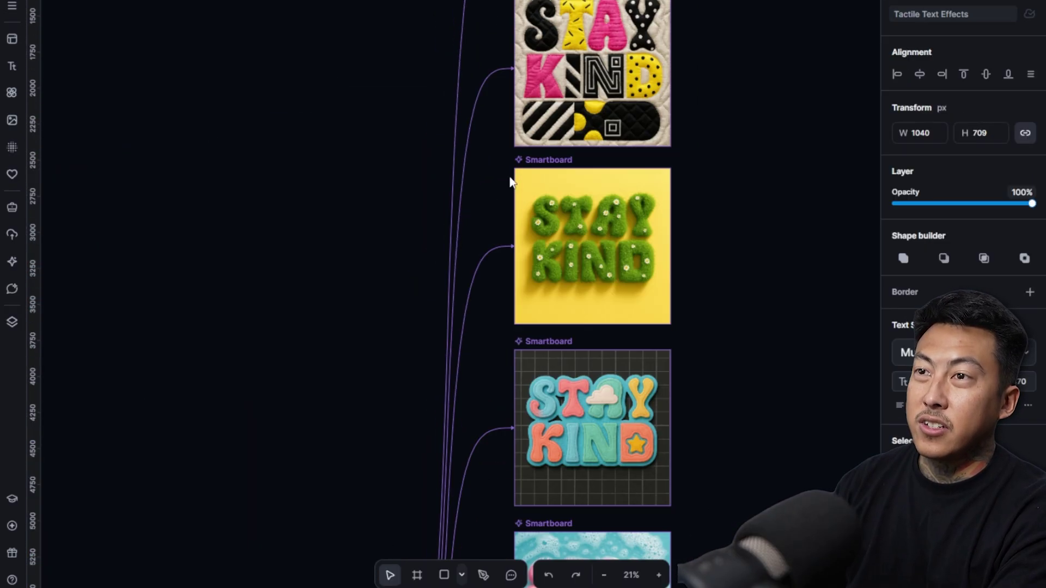
scroll(510, 191, up, 8)
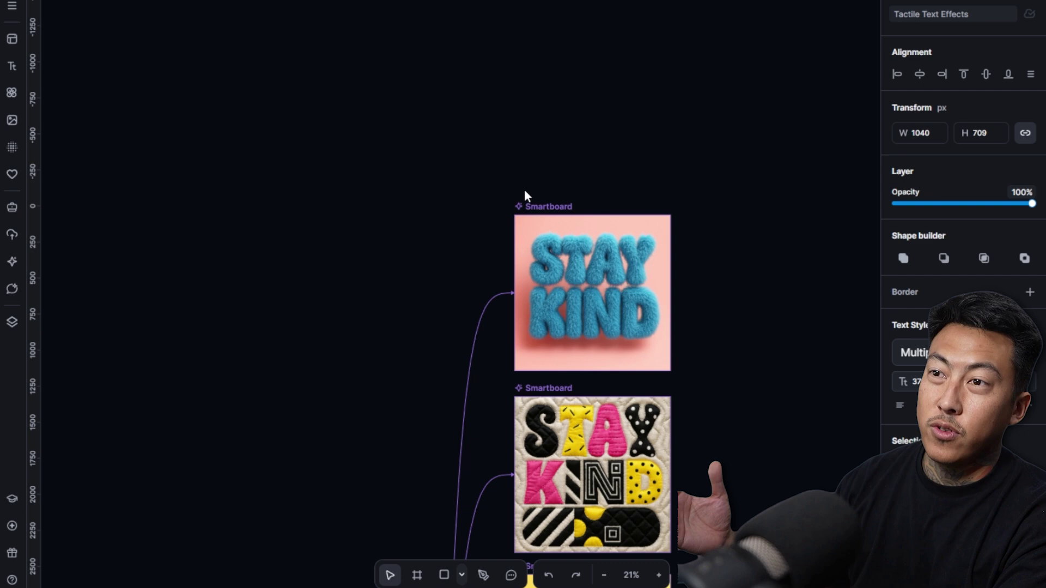
Browse the STAY KIND smartboards and review the prompt behind the yellow dripping version.
scroll(525, 196, down, 5)
scroll(552, 164, down, 20)
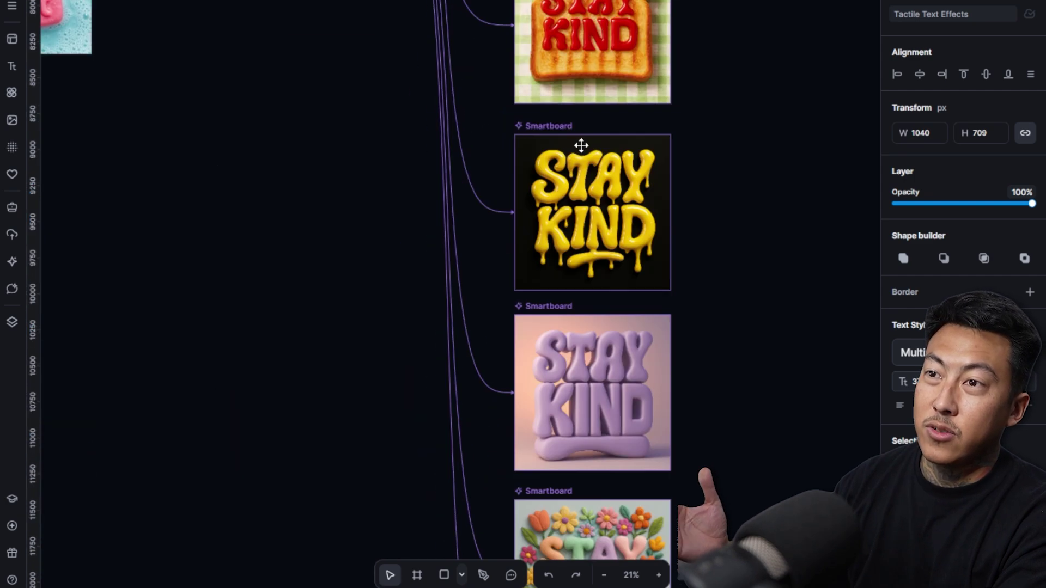
scroll(577, 180, down, 3)
scroll(591, 245, up, 20)
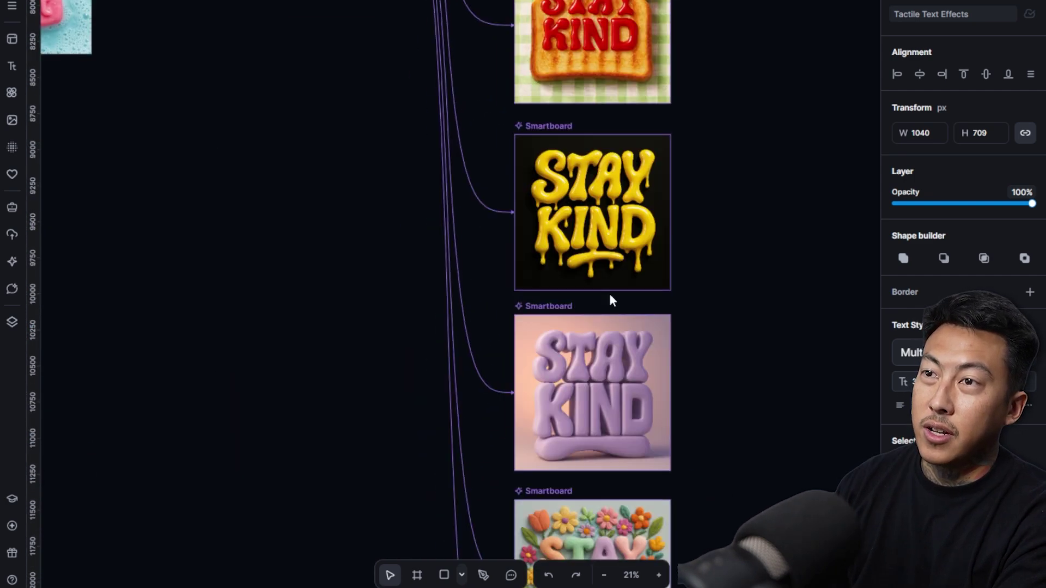
click(559, 398)
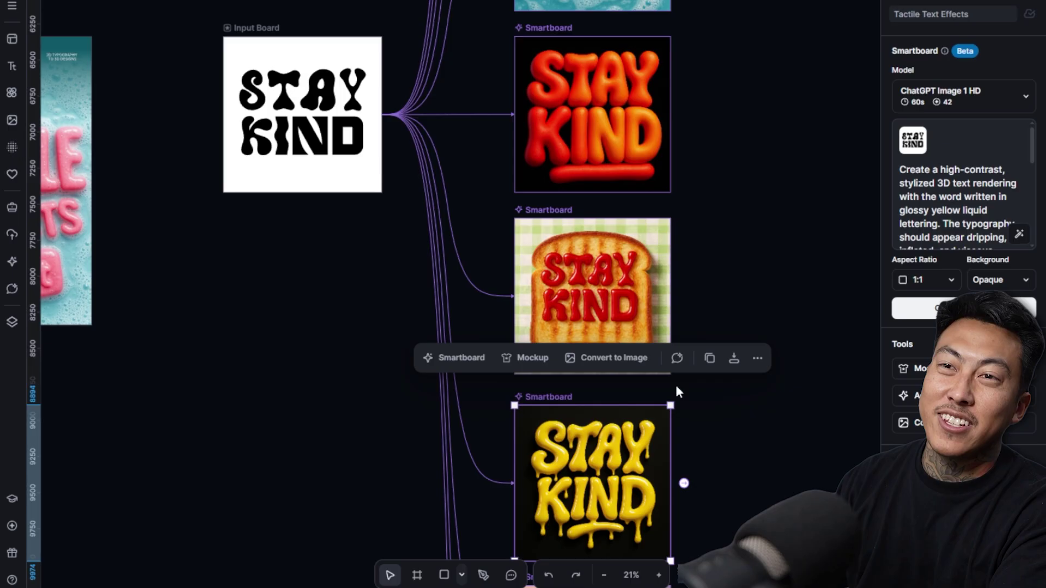
click(941, 183)
Replace the STAY KIND lettering on the input board with a first and last name, sized to fit on two lines.
click(315, 113)
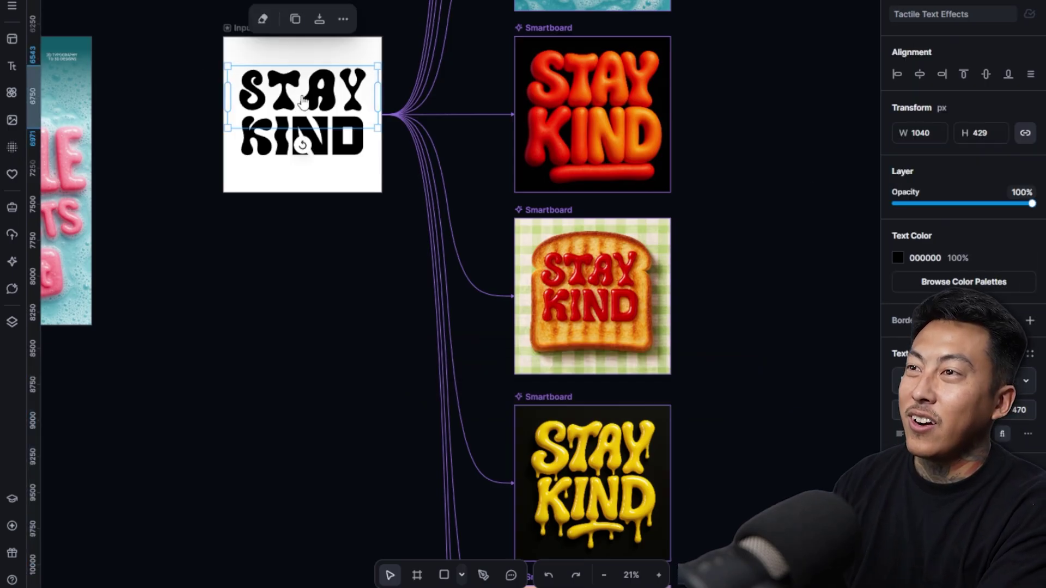
double_click(315, 113)
text(RIC)
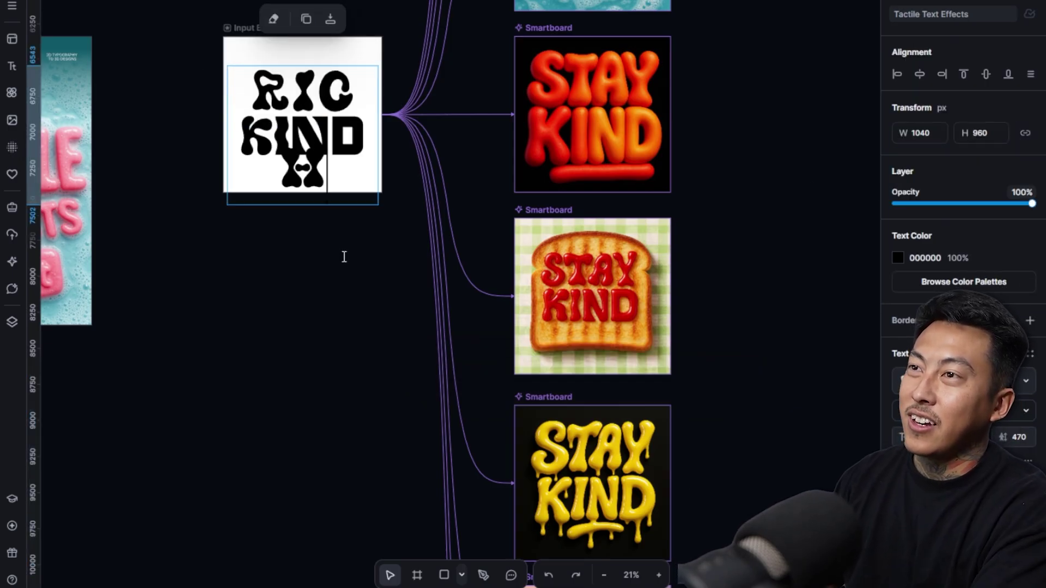
click(344, 252)
click(322, 102)
double_click(321, 89)
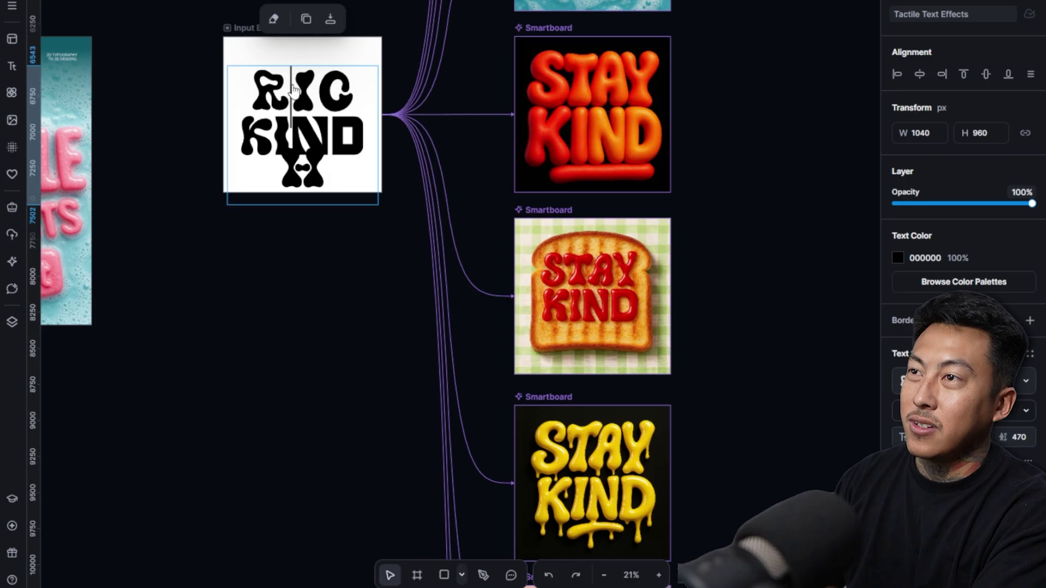
key(ctrl+a)
drag(952, 437, 933, 437)
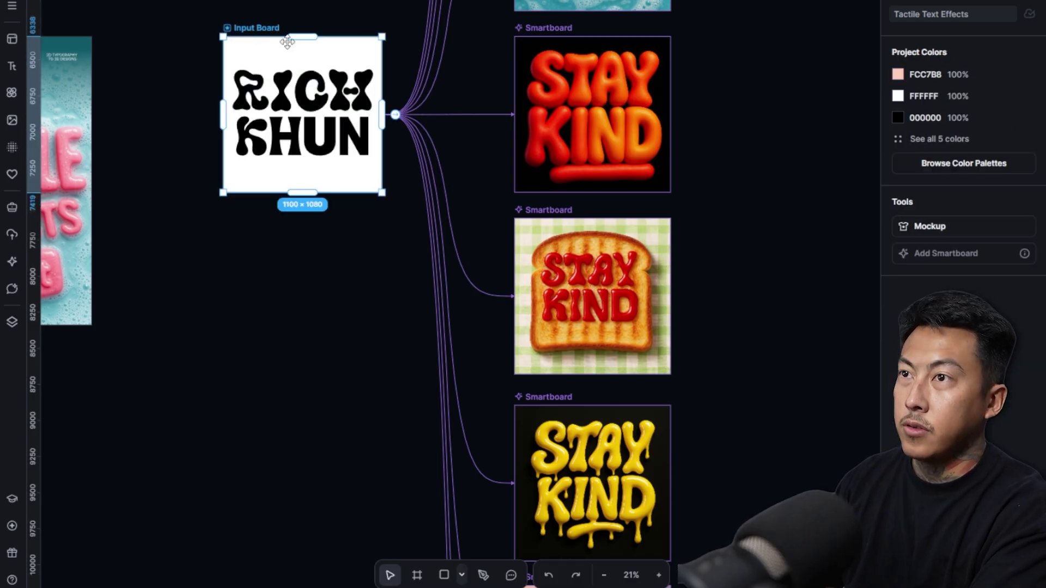
Add a smartboard fed by the input board and copy the prompt of the yellow dripping STAY KIND smartboard.
click(396, 115)
scroll(433, 221, up, 5)
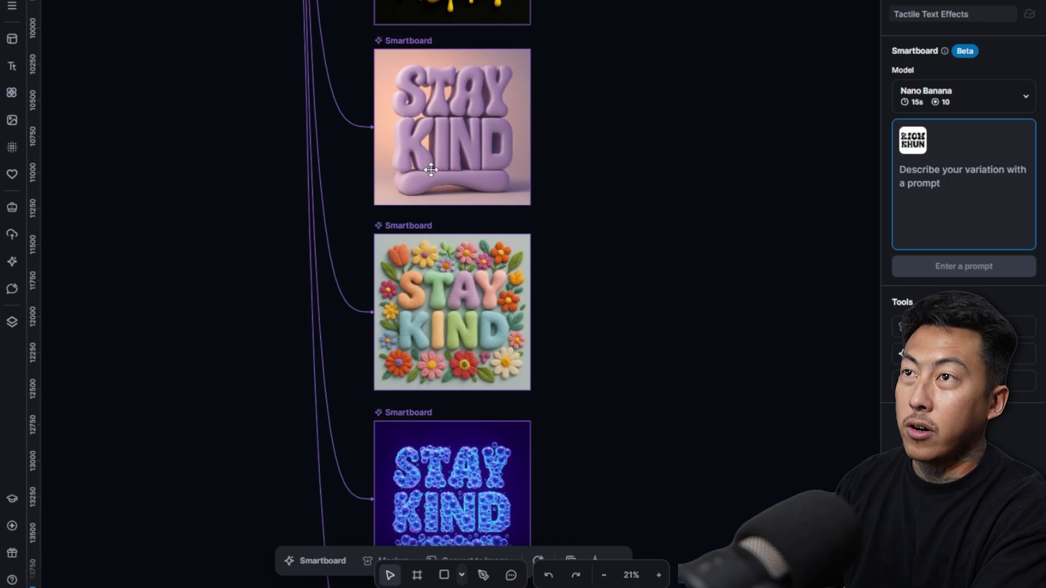
click(428, 167)
key(ctrl+c)
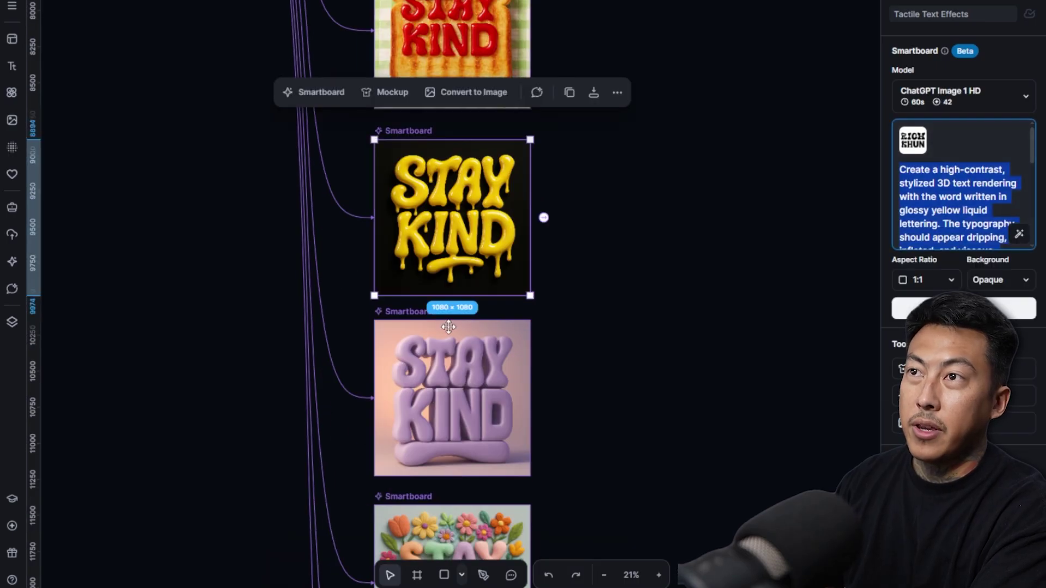
Generate the new smartboard with the copied yellow-liquid prompt using Nano Banana, and enlarge the result to 2049 × 2049 px.
scroll(448, 327, down, 15)
click(449, 327)
click(917, 194)
key(ctrl+v)
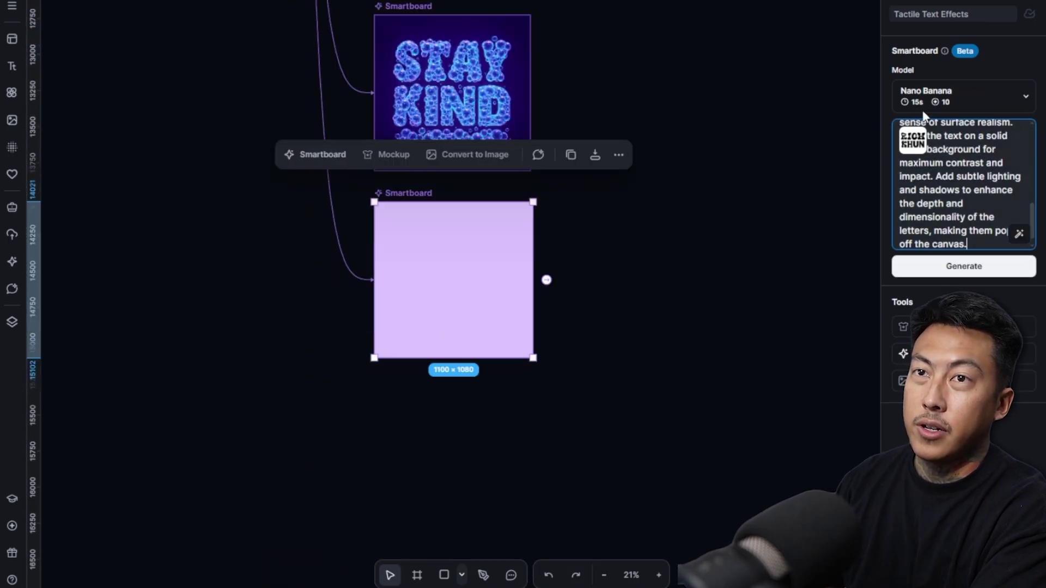
click(952, 102)
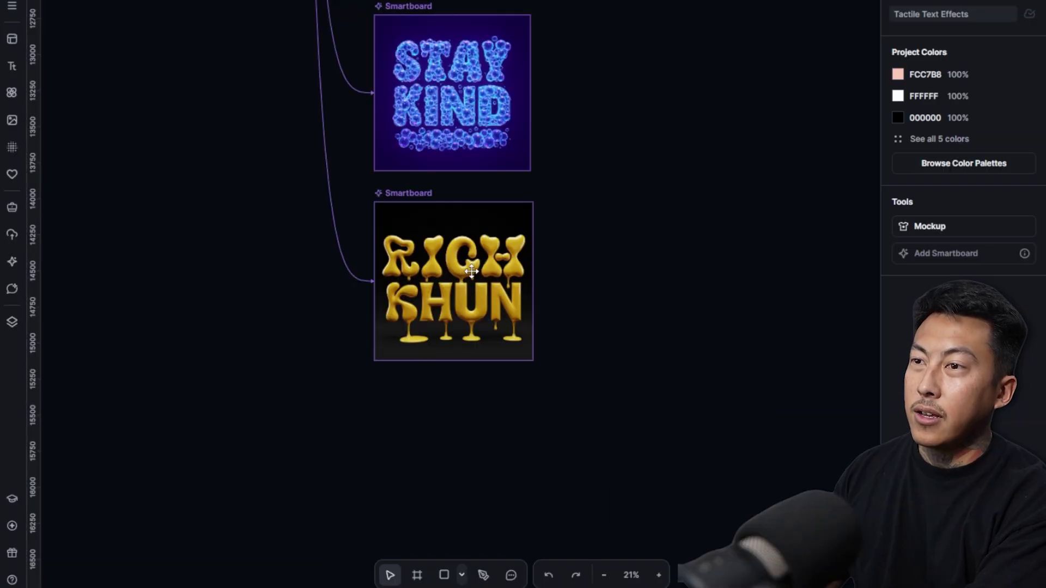
click(472, 271)
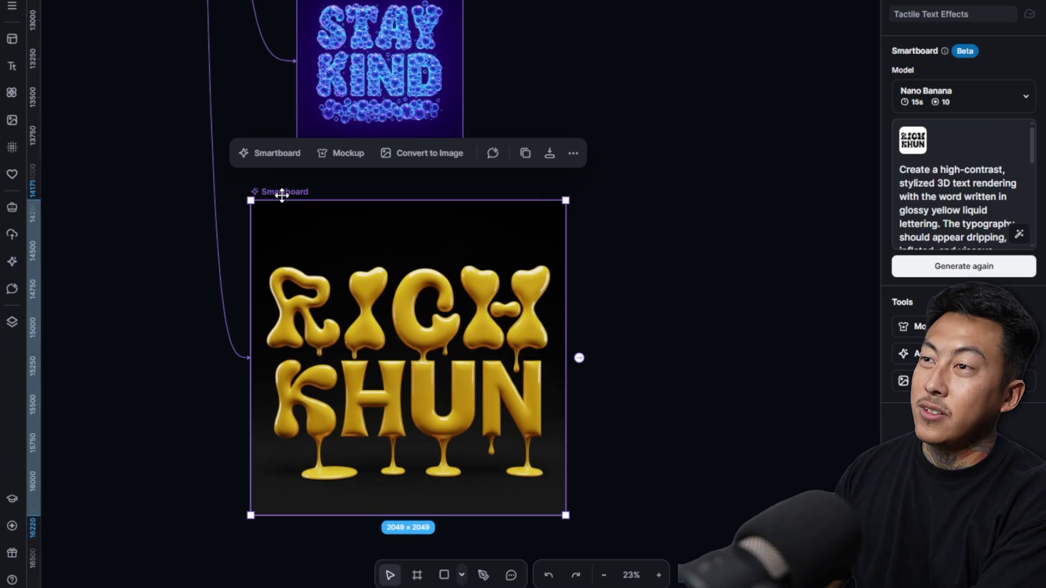
drag(282, 195, 259, 166)
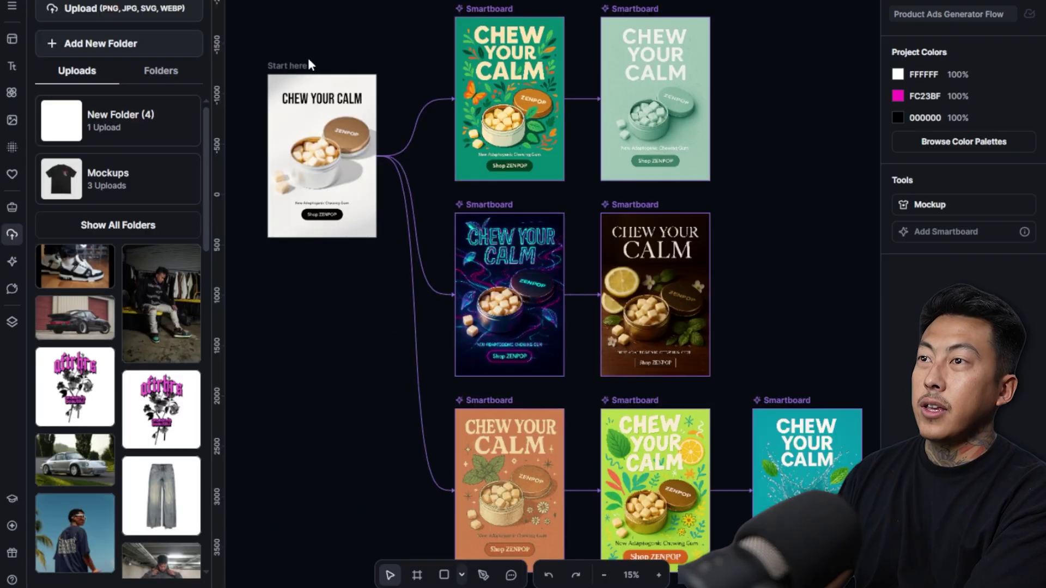
Examine the Product Ads Generator Flow, from its CHEW YOUR CALM starting artboard to the prompts of its ad variations.
scroll(308, 57, up, 3)
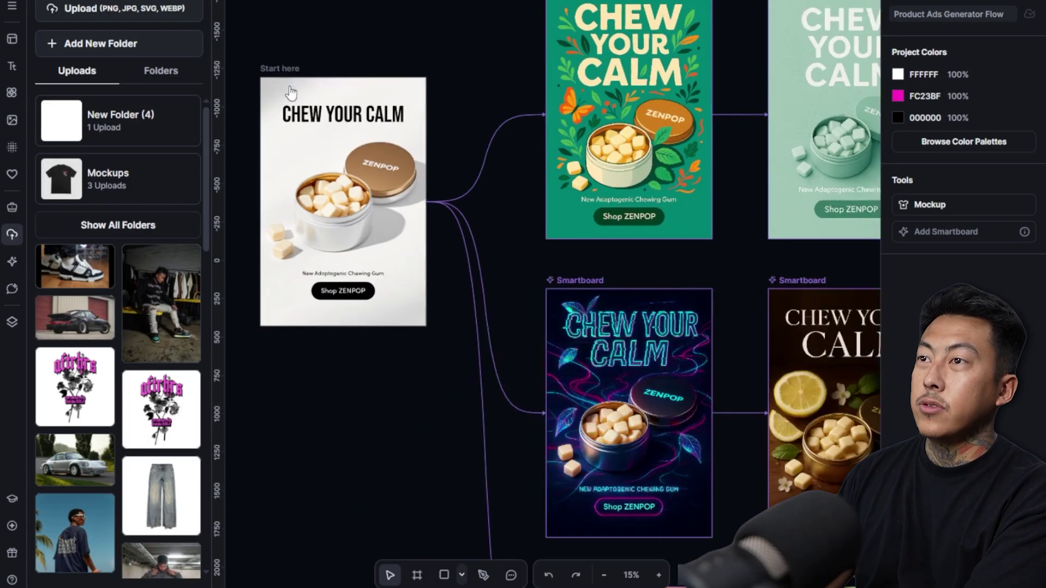
click(278, 70)
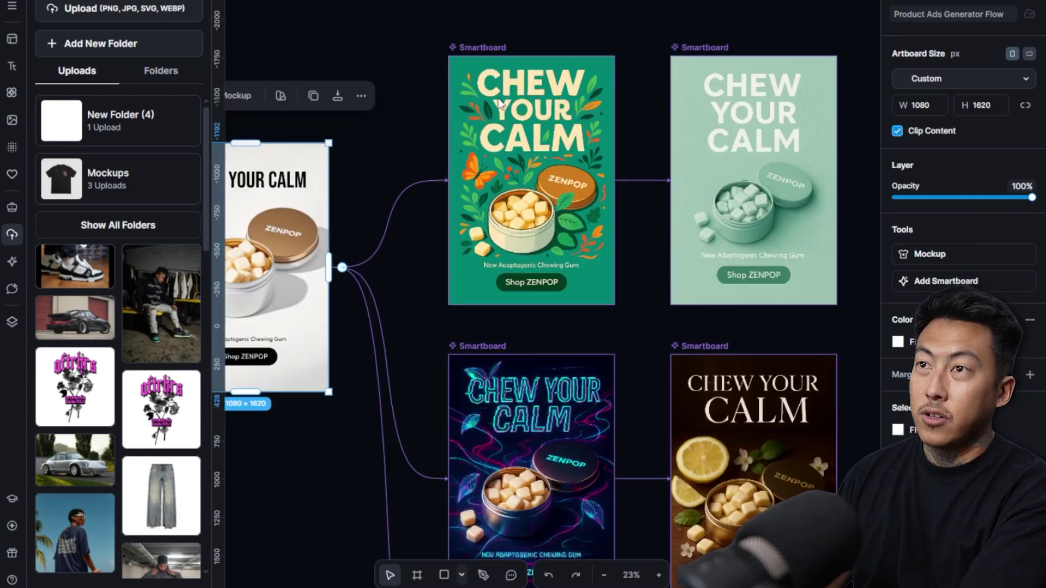
click(478, 47)
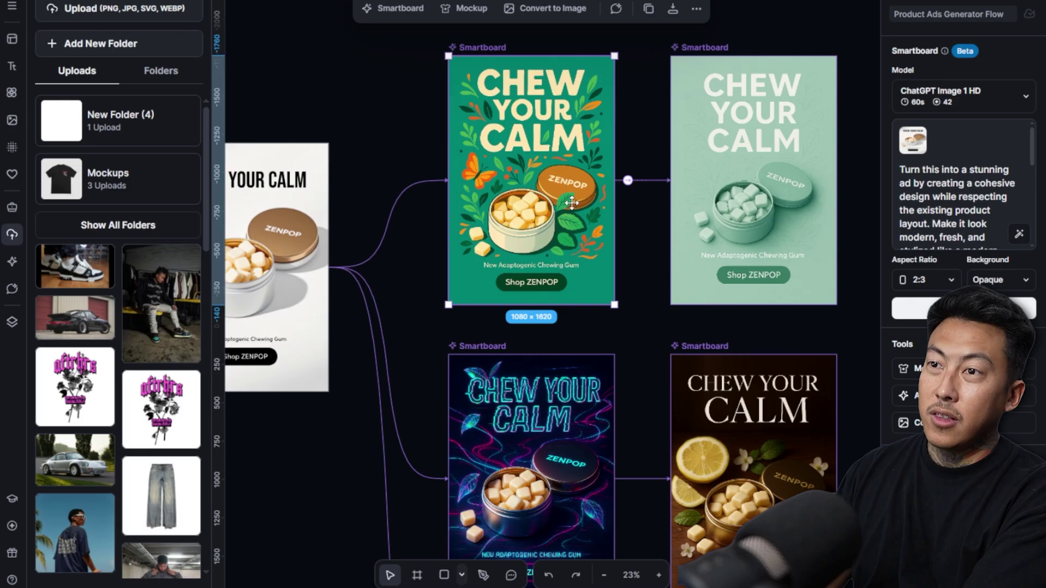
scroll(531, 165, down, 3)
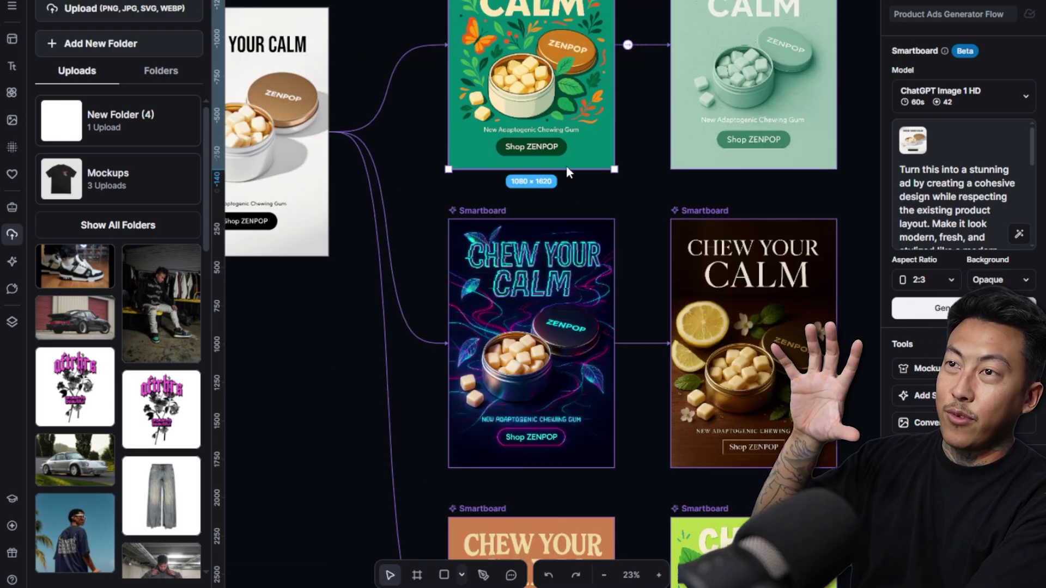
scroll(566, 165, down, 3)
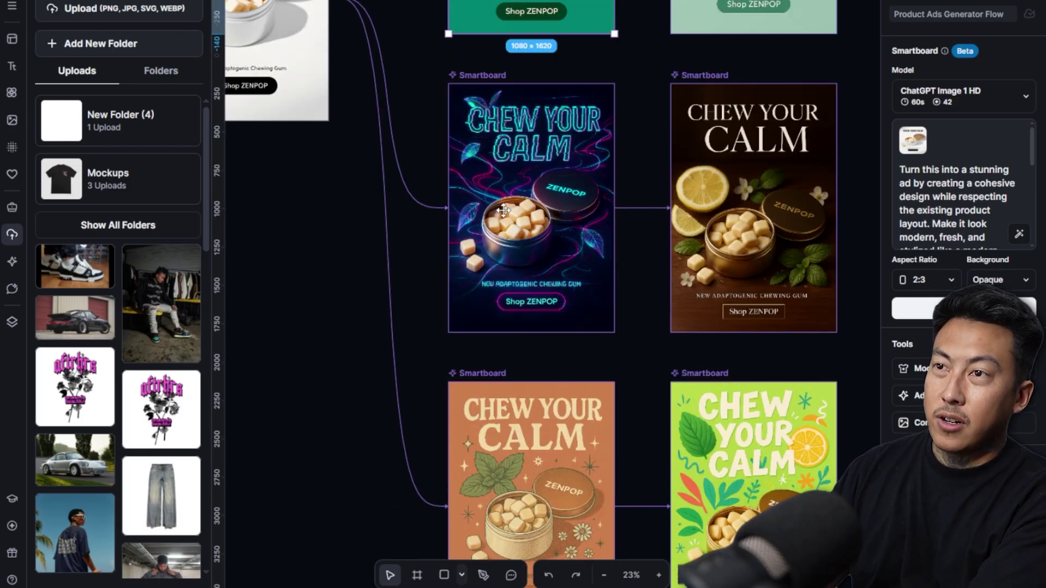
click(557, 191)
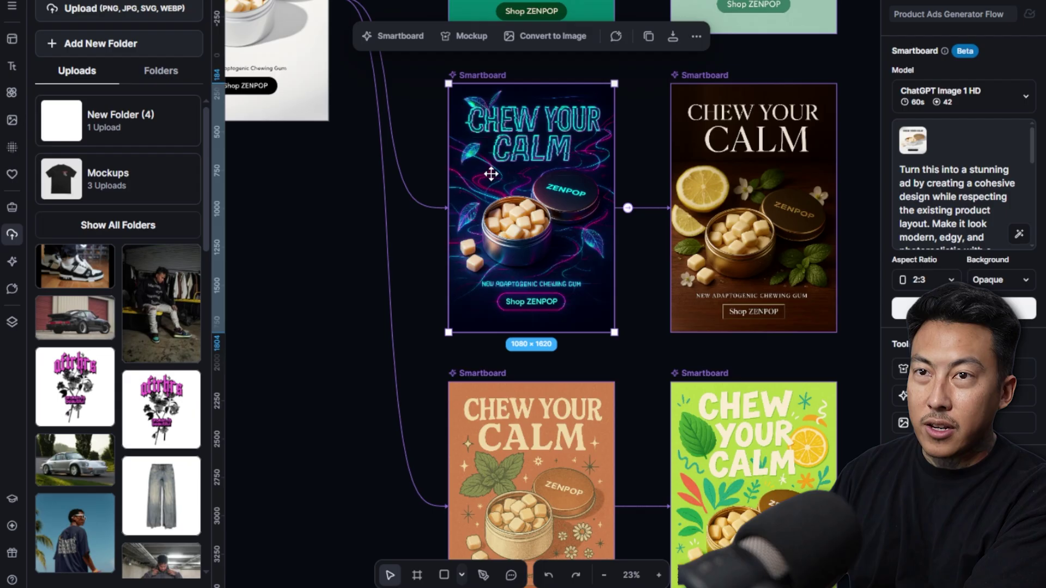
scroll(492, 193, down, 3)
click(541, 199)
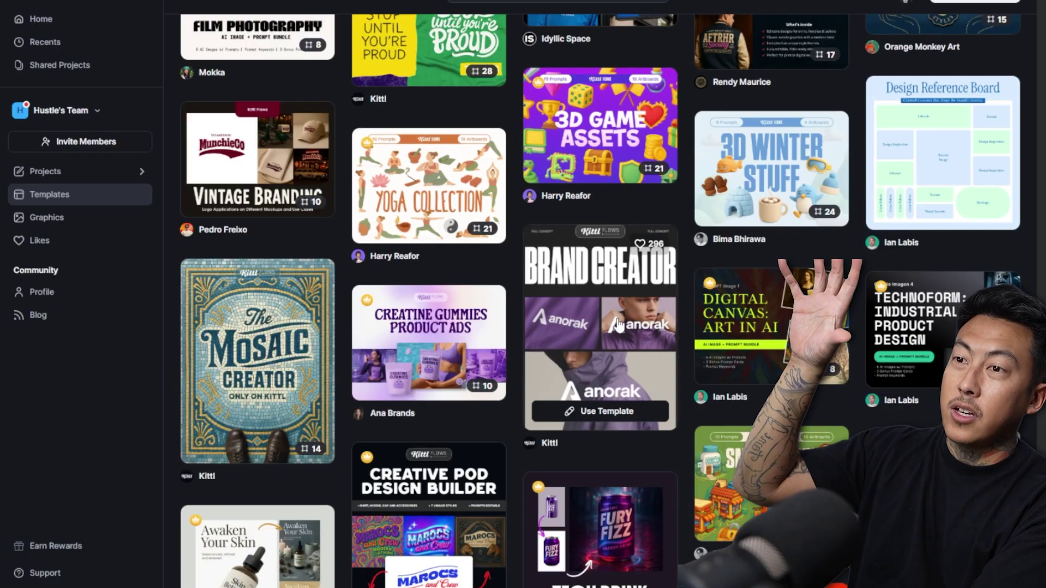
Browse the community templates around the Creative POD Design Builder.
scroll(579, 279, down, 4)
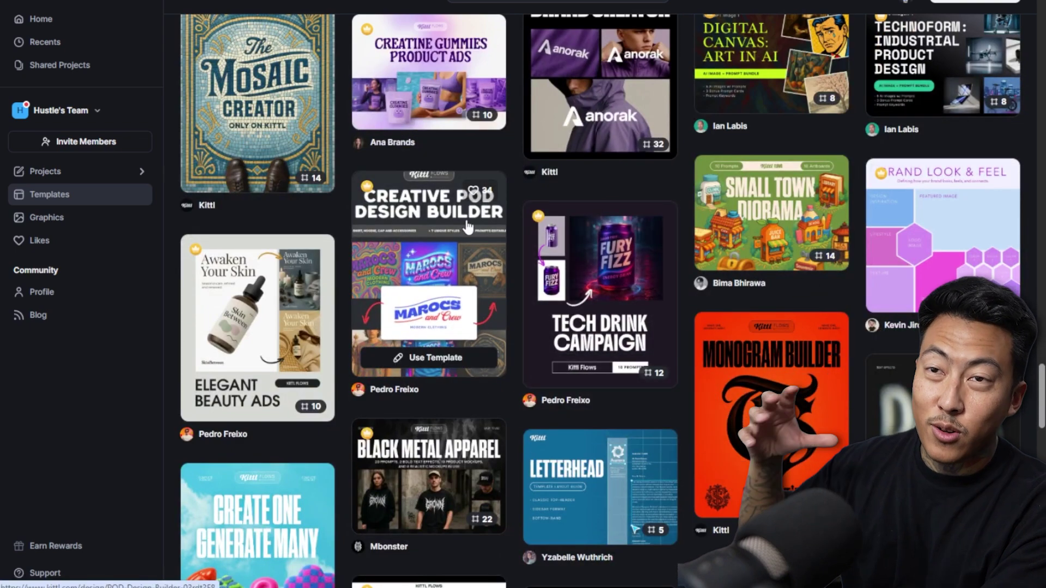
scroll(518, 159, up, 2)
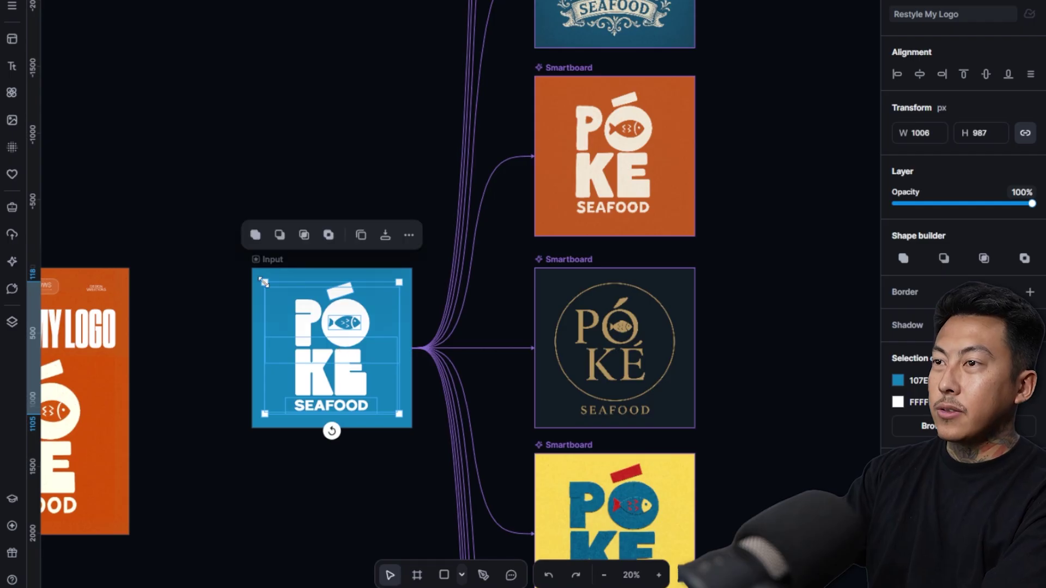
Remove the PÓKE SEAFOOD logo from the Restyle My Logo input board and enlarge the board to 2196 × 2196 px.
key(Delete)
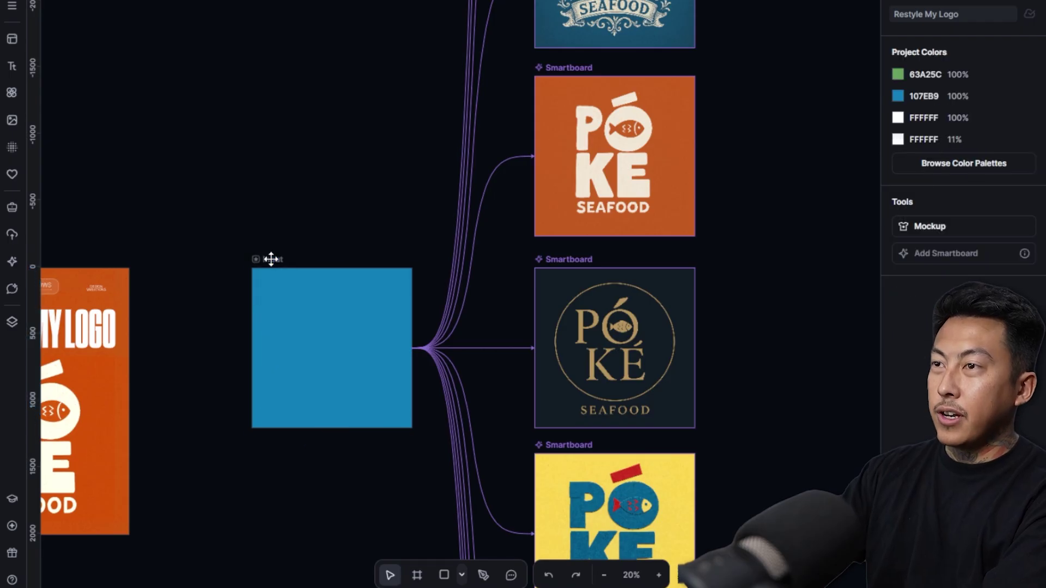
click(271, 259)
drag(252, 268, 196, 106)
right_click(197, 96)
click(176, 68)
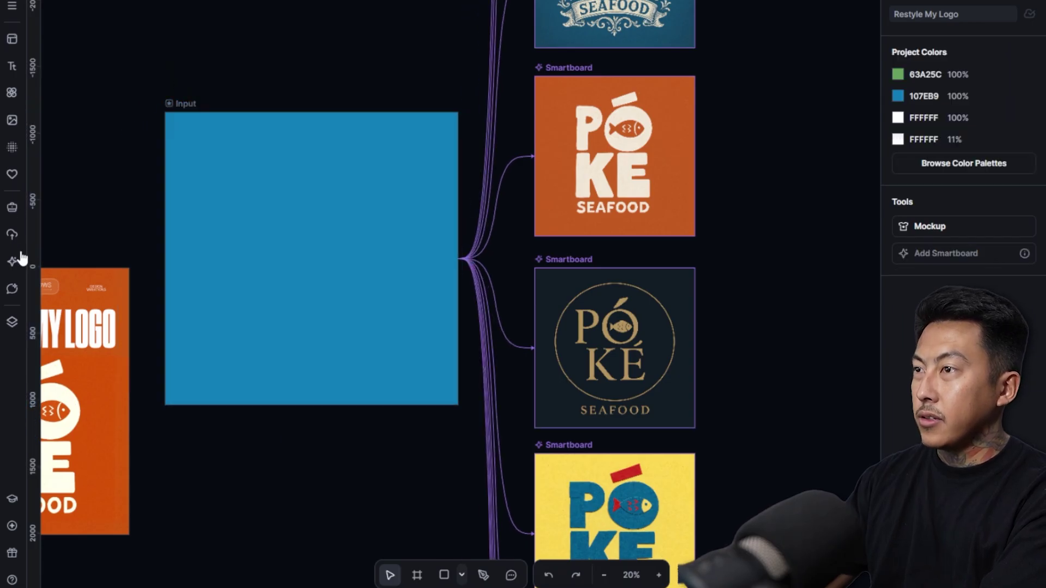
Place the uploaded AFTRHRS ice cream artwork on the input board, enlarged to 1370 × 2054 px and centred.
click(13, 237)
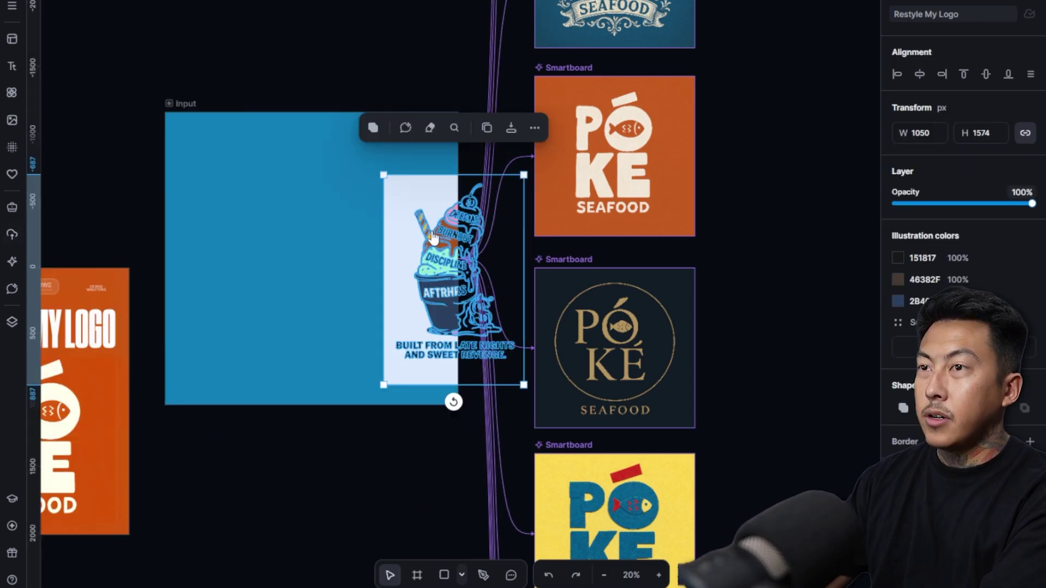
drag(453, 232, 263, 194)
drag(321, 330, 367, 399)
drag(278, 303, 316, 302)
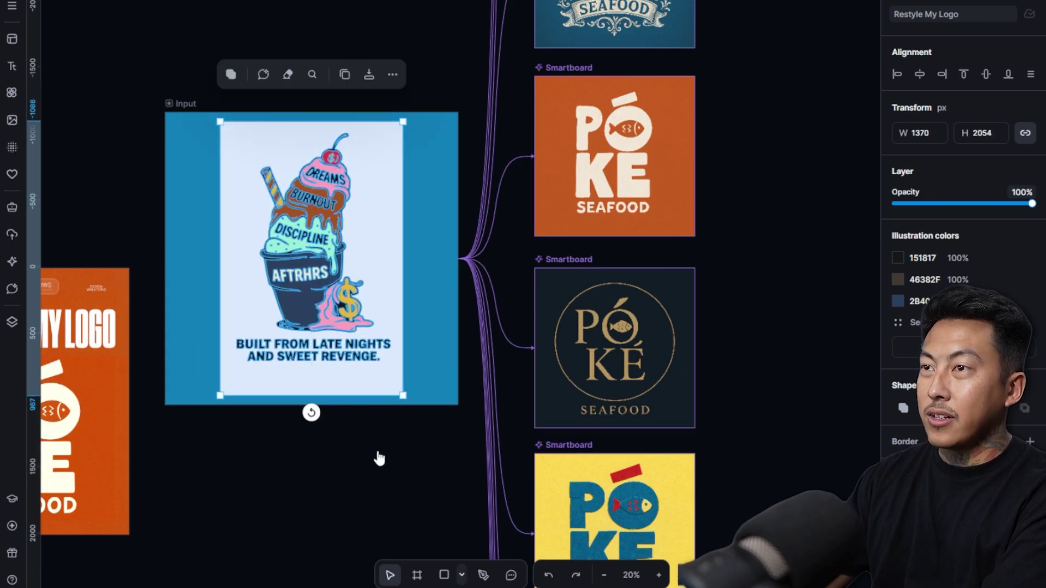
click(378, 457)
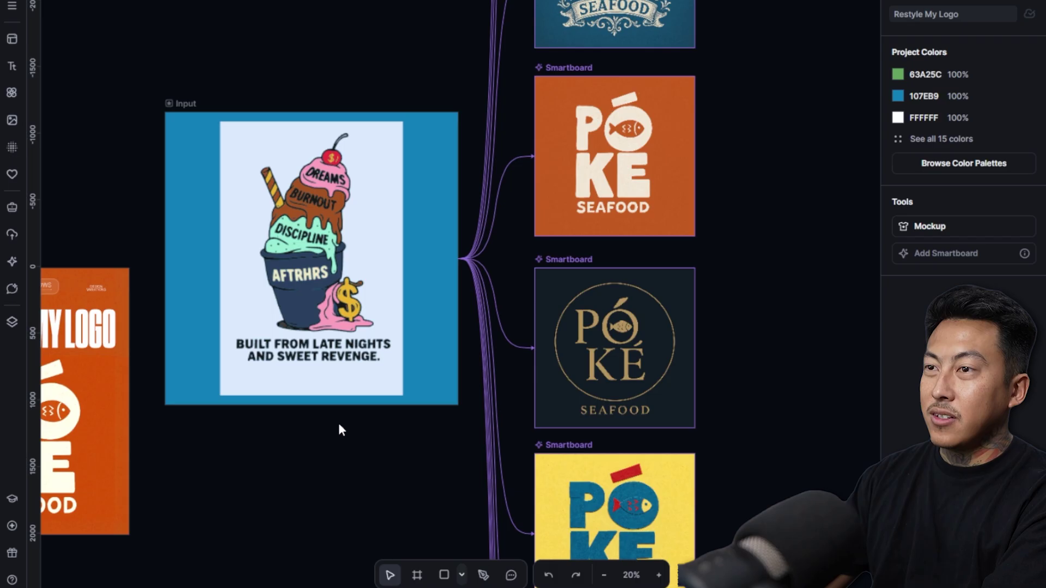
Get the prompt "turn this into a modern and bubbly 3d object" from the white 3D PÓKE smartboard.
click(185, 103)
scroll(505, 184, up, 10)
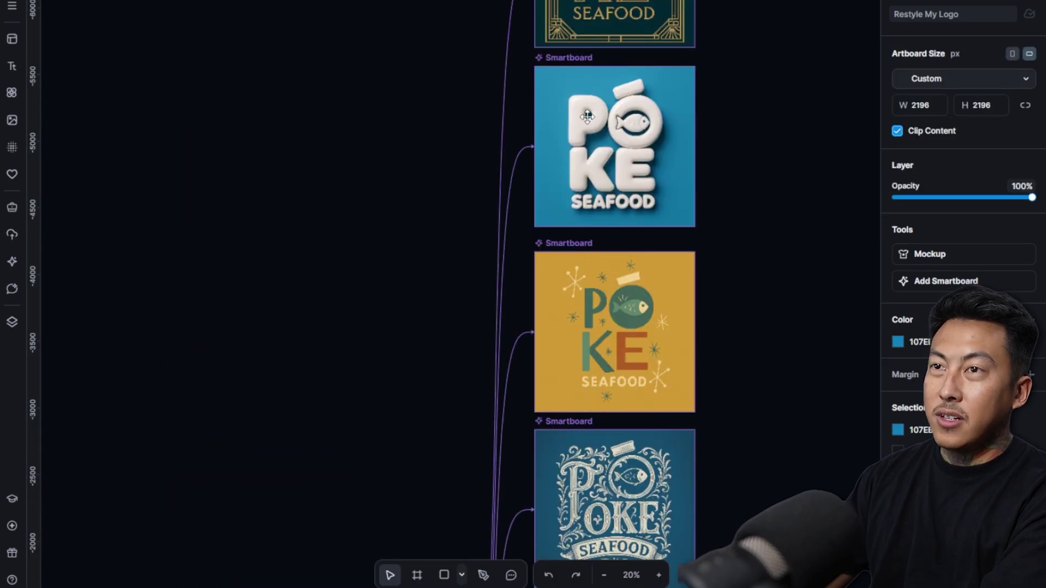
click(562, 59)
scroll(424, 250, down, 10)
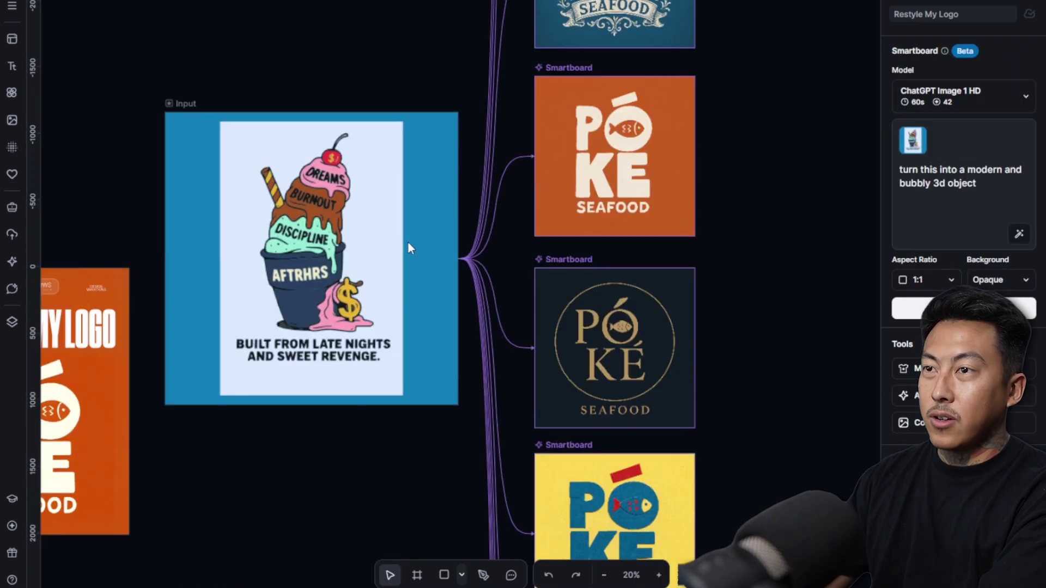
Generate a new Nano Banana smartboard from the input board with "turn this into a modern and bubbly 3d object" and inspect the result.
click(188, 103)
click(471, 259)
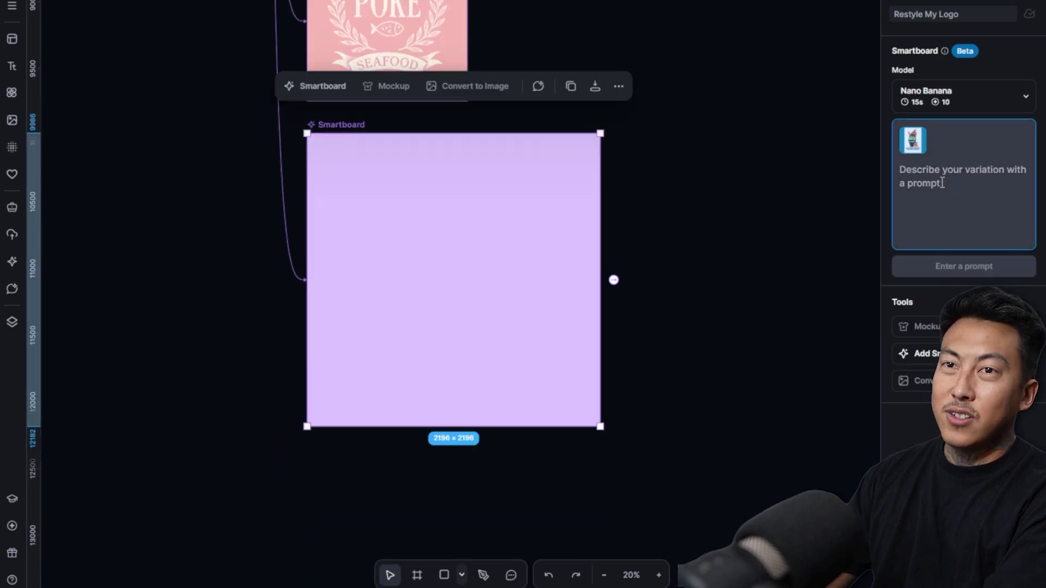
click(983, 266)
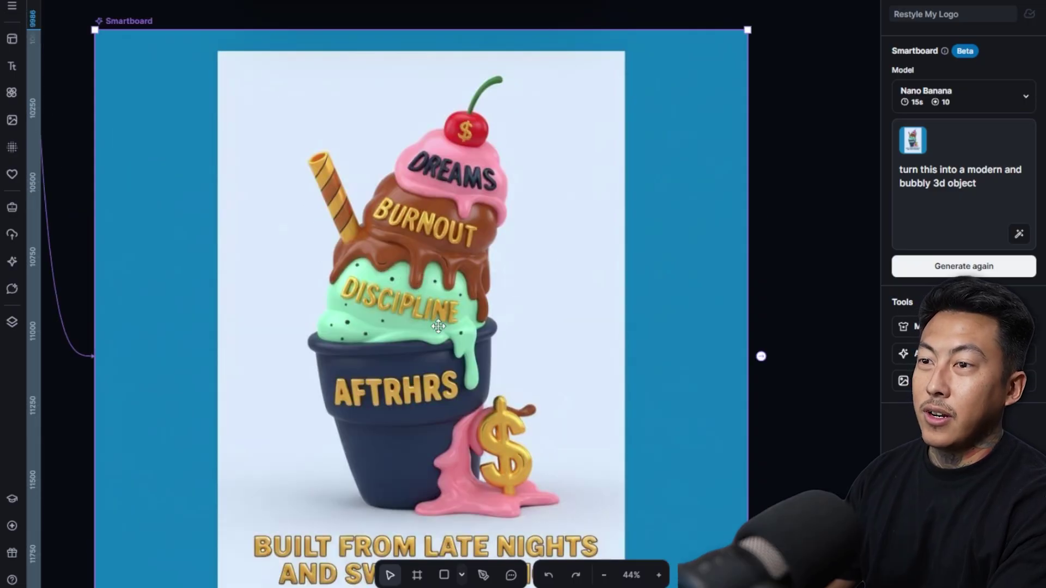
scroll(438, 326, down, 5)
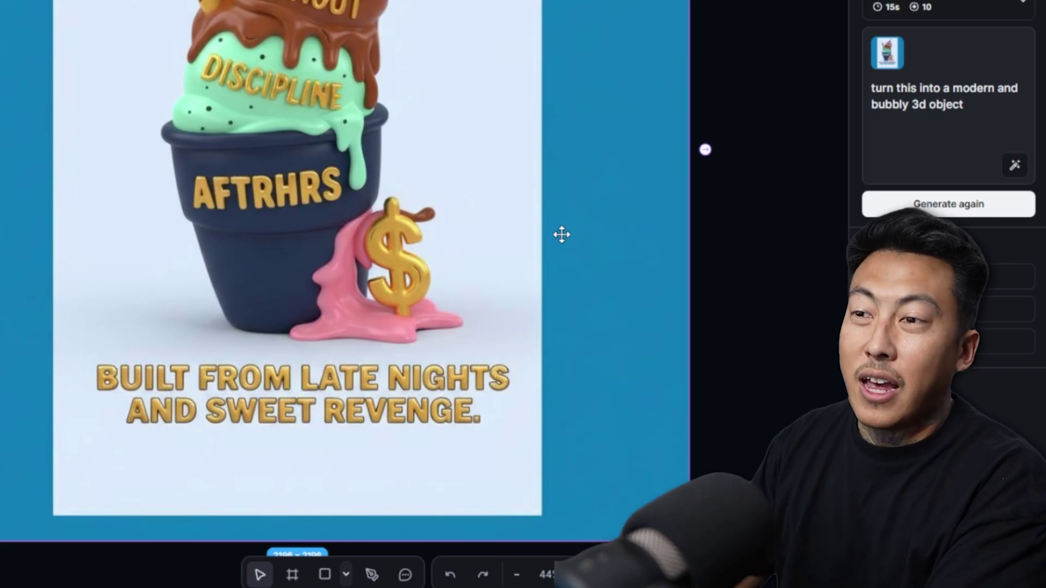
scroll(351, 185, down, 5)
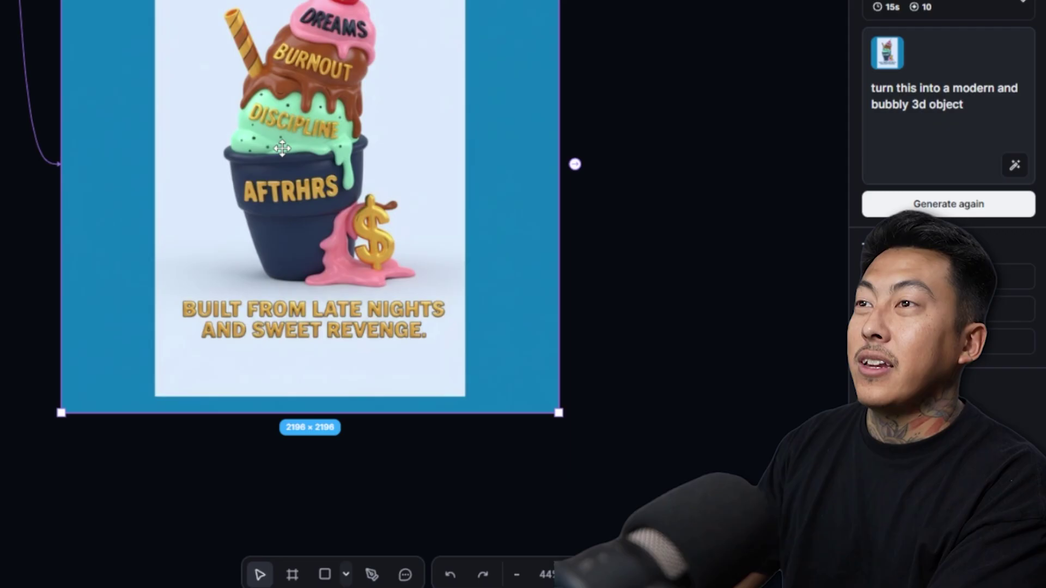